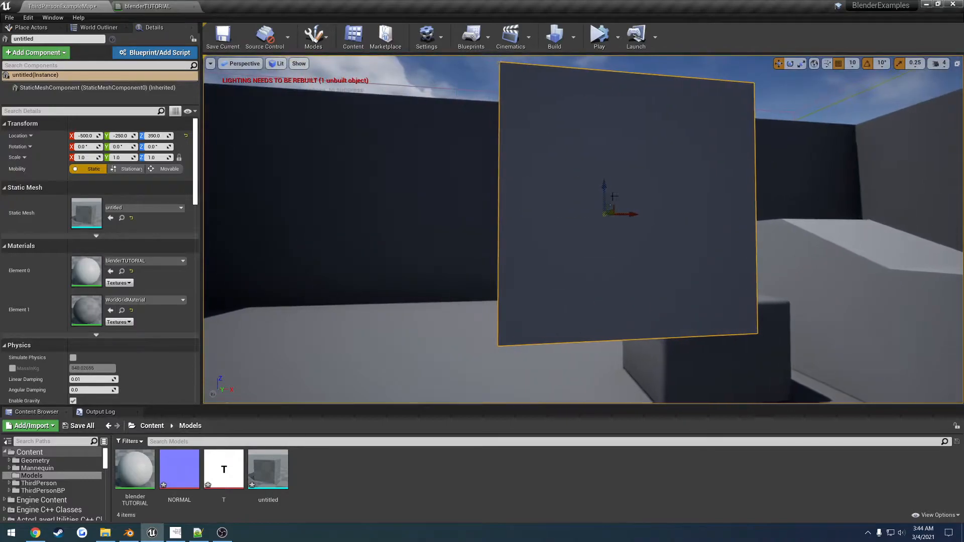
# - Delete the selected wall-sized mesh and place a fresh copy of the untitled mesh at about X -760, Y -140, Z 130
pyautogui.press('Delete')
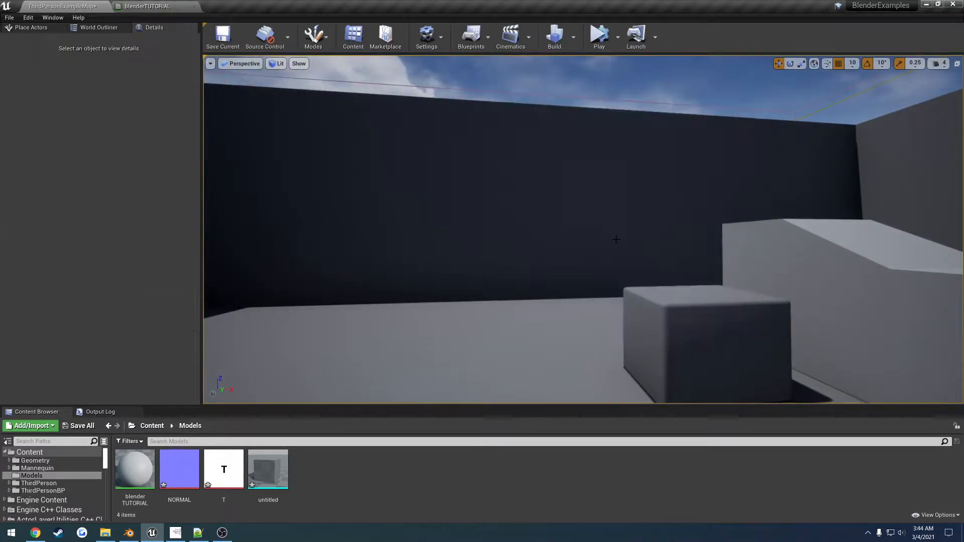
pyautogui.moveTo(618, 236); pyautogui.dragTo(523, 352, button='right')
pyautogui.moveTo(277, 465); pyautogui.dragTo(513, 283)
pyautogui.moveTo(512, 284); pyautogui.dragTo(517, 304, button='right')
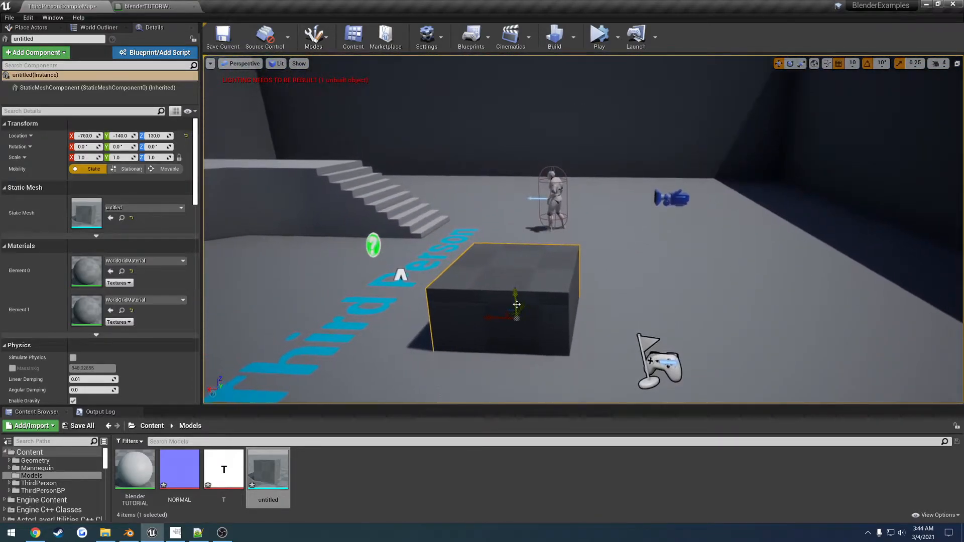
pyautogui.moveTo(579, 300); pyautogui.dragTo(462, 312, button='right')
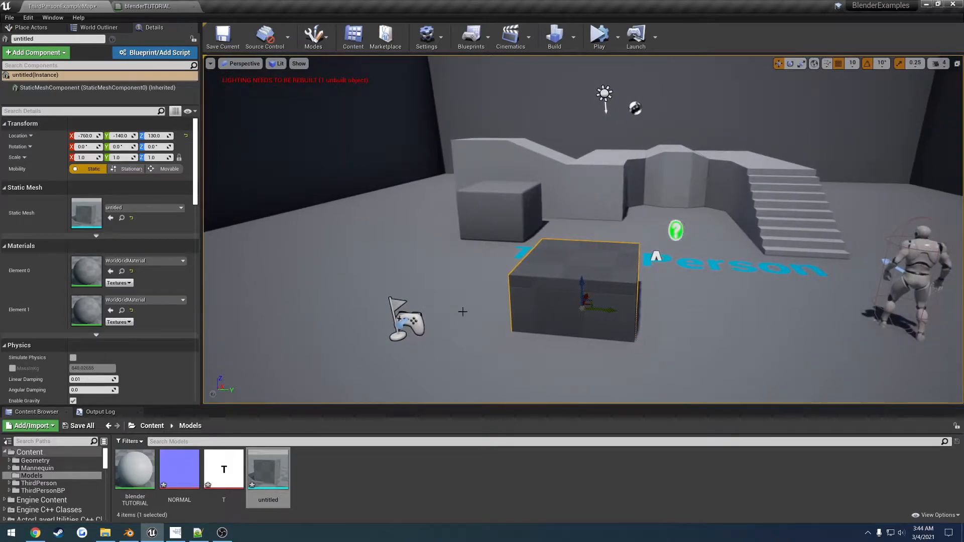
# - Switch to Blender and, in front view, move the cube up 1 m along Z with snapping
pyautogui.click(128, 533)
pyautogui.moveTo(383, 293); pyautogui.dragTo(452, 302, button='middle')
pyautogui.press('KP_1')
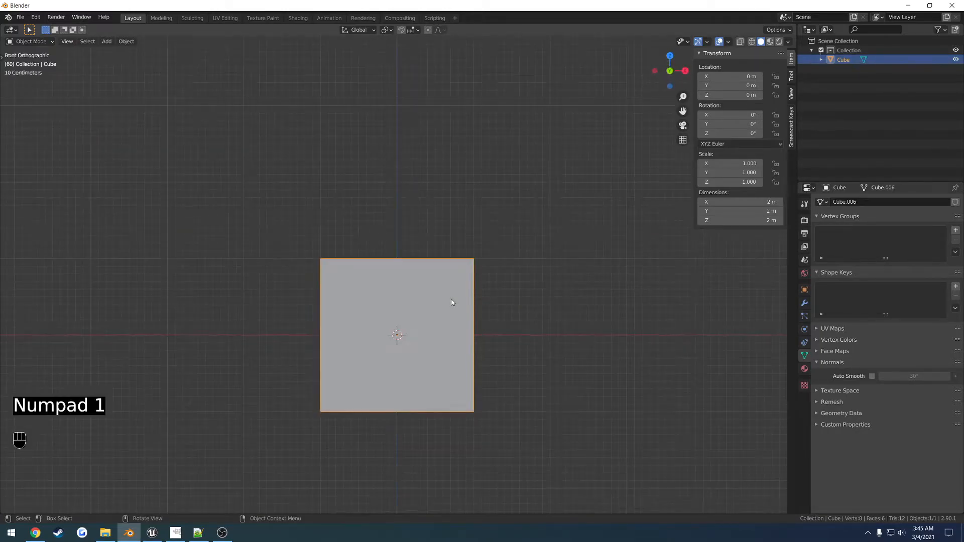
pyautogui.press('g')
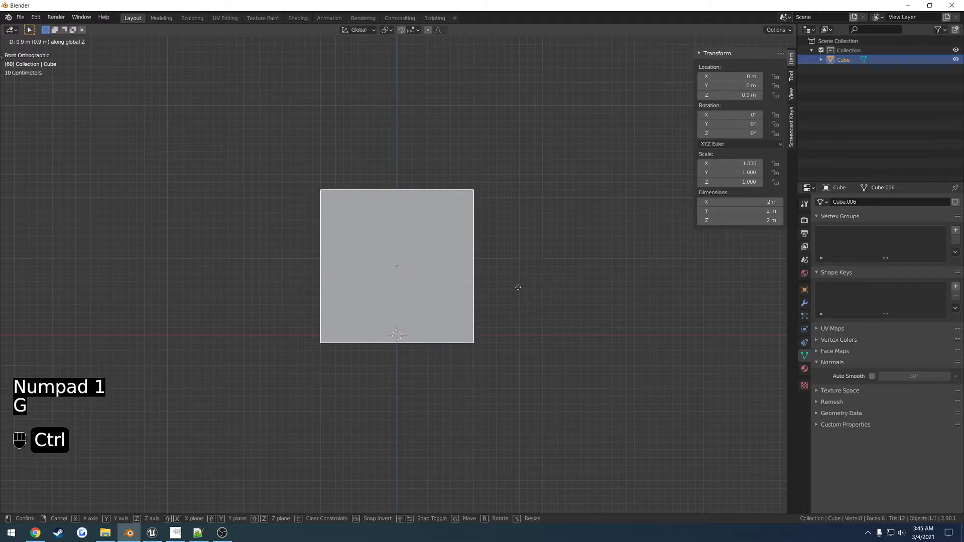
pyautogui.keyDown('ctrl'); pyautogui.click(519, 282); pyautogui.keyUp('ctrl')
# - Set the cube's origin to the 3D cursor at the centre of its base
pyautogui.moveTo(519, 282); pyautogui.dragTo(493, 369, button='middle')
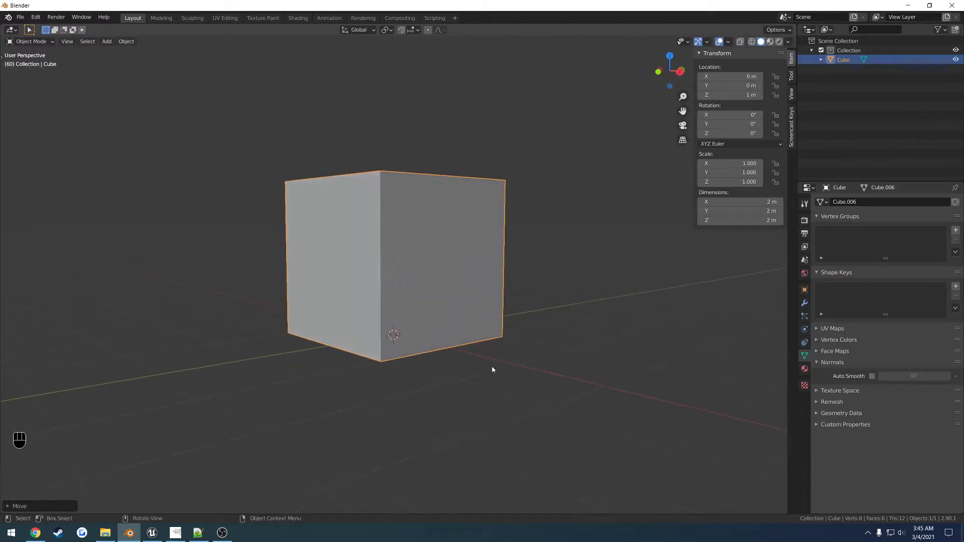
pyautogui.moveTo(500, 325); pyautogui.dragTo(523, 281, button='middle')
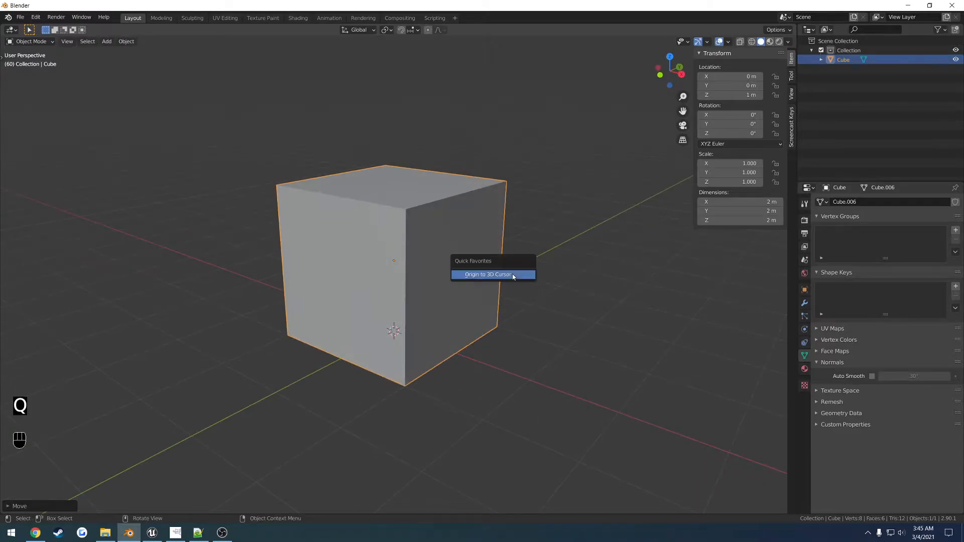
pyautogui.click(513, 275)
pyautogui.moveTo(385, 292); pyautogui.dragTo(403, 332, button='middle')
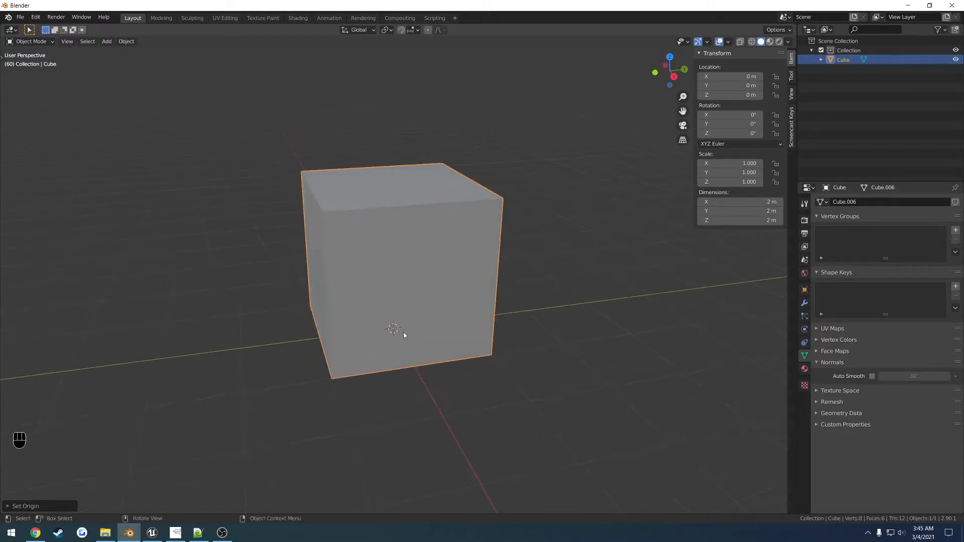
# - Search the operators for "origin to 3" and run Origin to 3D Cursor on the cube
pyautogui.rightClick(588, 221)
pyautogui.press('F3')
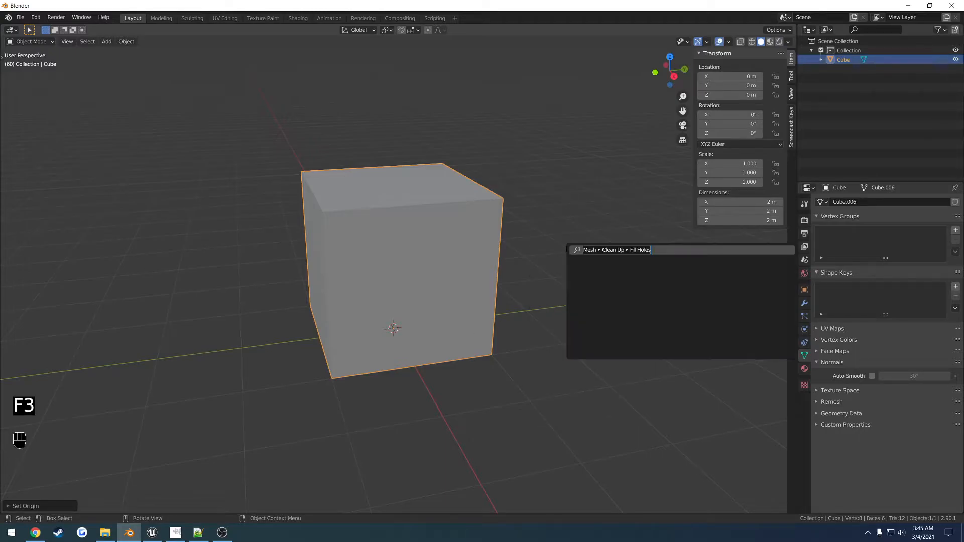
pyautogui.write('origin to 3')
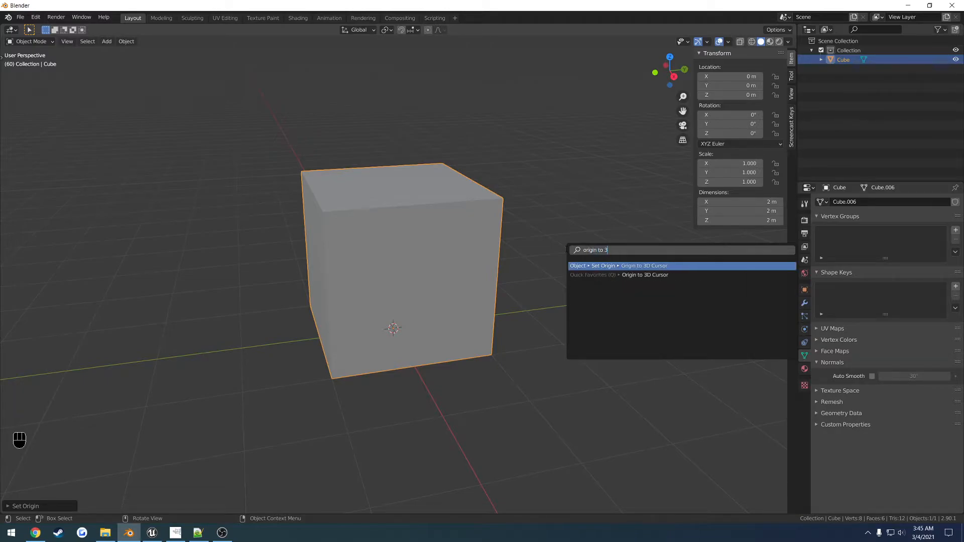
pyautogui.press('Return')
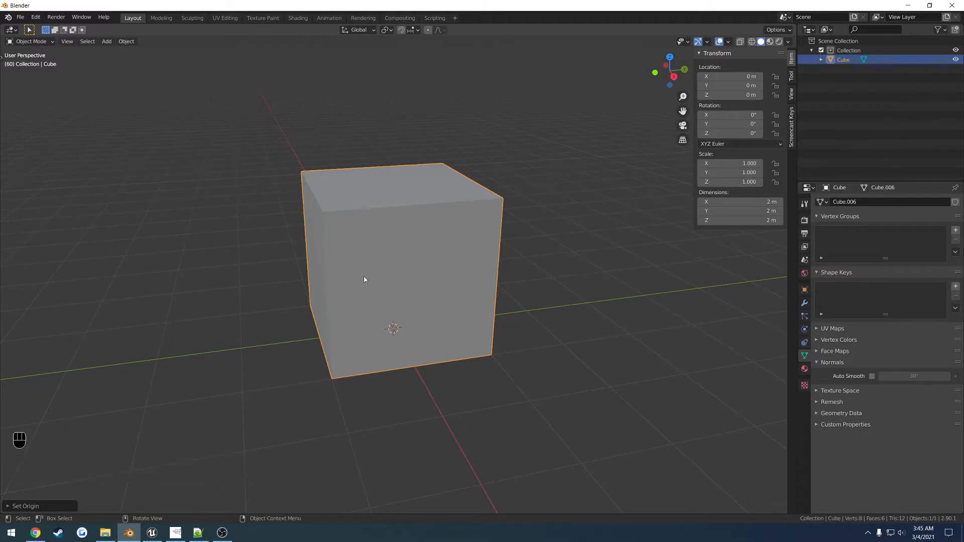
# - Export the selected cube as FBX, overwriting untitled.fbx
pyautogui.moveTo(420, 299); pyautogui.dragTo(516, 282, button='middle')
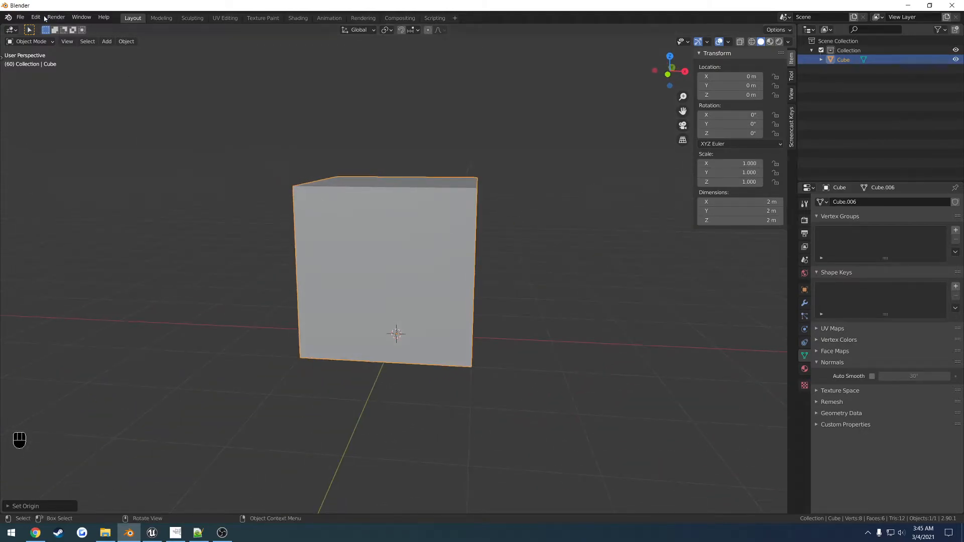
pyautogui.click(20, 17)
pyautogui.moveTo(58, 157)
pyautogui.click(151, 208)
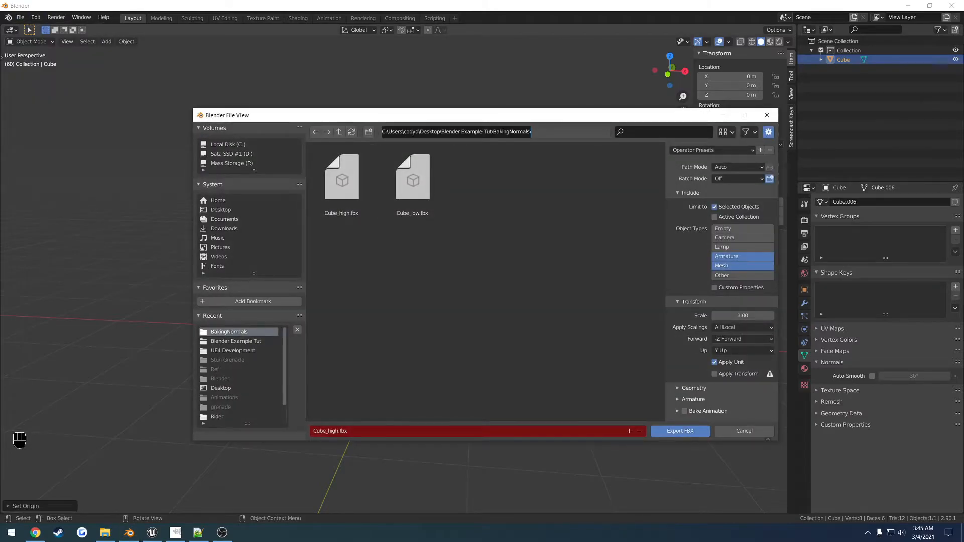
pyautogui.press('Return')
pyautogui.doubleClick(421, 174)
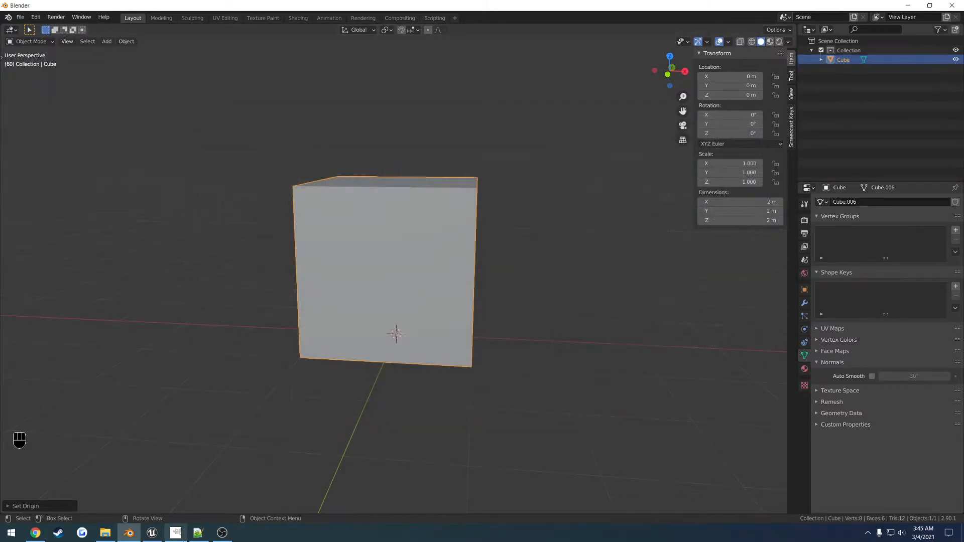
# - Switch to Unreal Editor and reimport the untitled mesh from its updated FBX file
pyautogui.click(152, 534)
pyautogui.rightClick(274, 470)
pyautogui.click(311, 211)
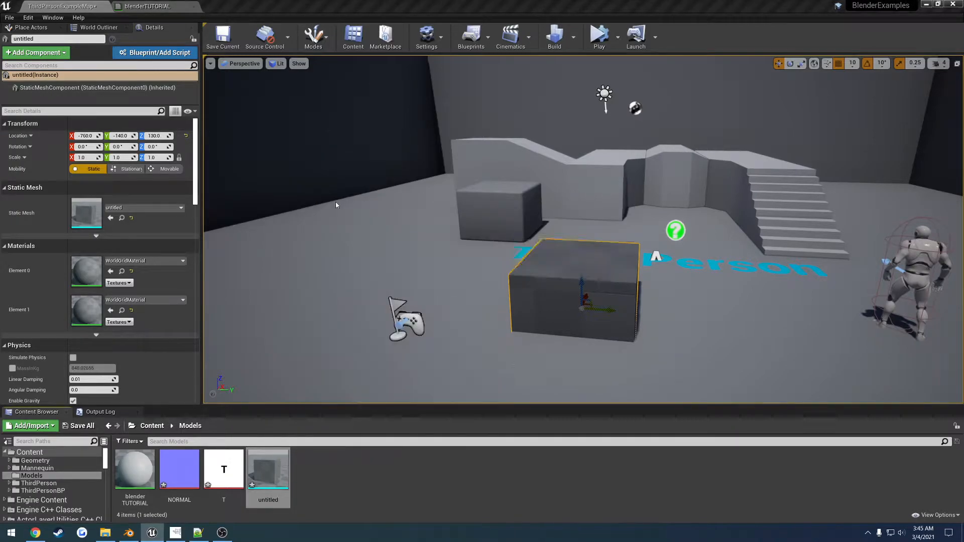
# - Try to raise the reimported cube to Z 160, and undo the move
pyautogui.moveTo(527, 253); pyautogui.dragTo(709, 176, button='right')
pyautogui.moveTo(594, 263); pyautogui.dragTo(596, 235)
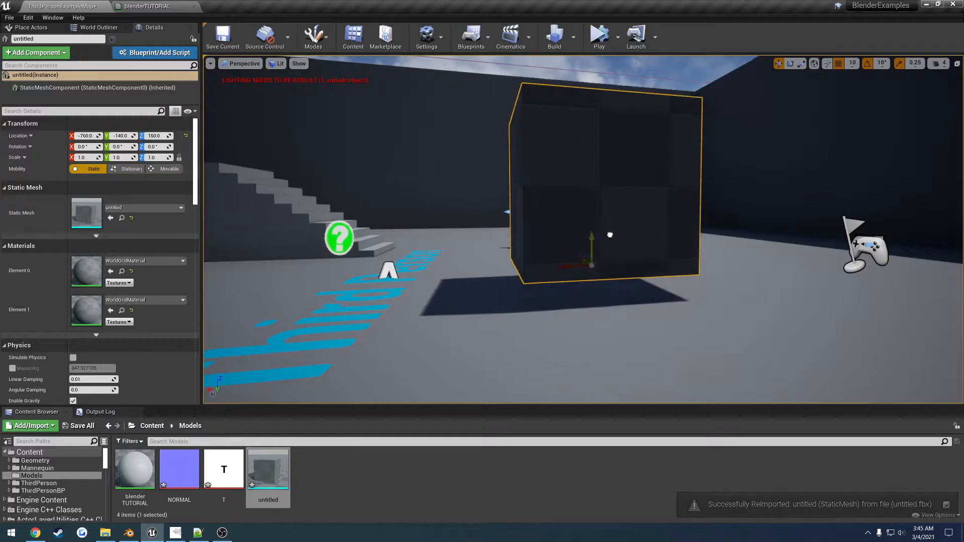
pyautogui.hotkey('ctrl', 'z')
# - Examine the pivot position of the reimported cube from several sides
pyautogui.moveTo(595, 324); pyautogui.dragTo(963, 374, button='right')
pyautogui.press('d')
pyautogui.press('a')
pyautogui.press('e')
pyautogui.press('a')
pyautogui.press('a')
pyautogui.press('a')
pyautogui.press('a')
pyautogui.moveTo(472, 297); pyautogui.dragTo(523, 260, button='right')
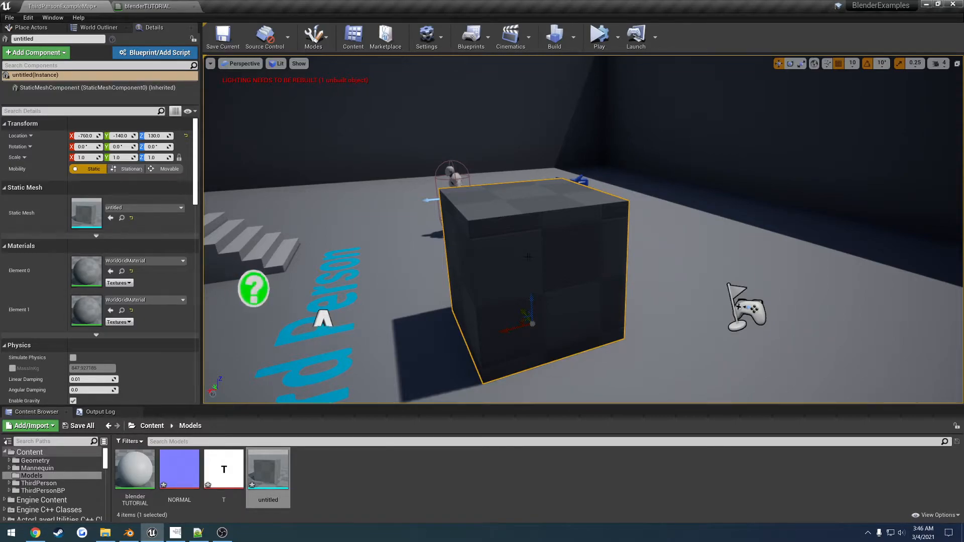
pyautogui.moveTo(534, 259); pyautogui.dragTo(497, 306, button='right')
pyautogui.press('e')
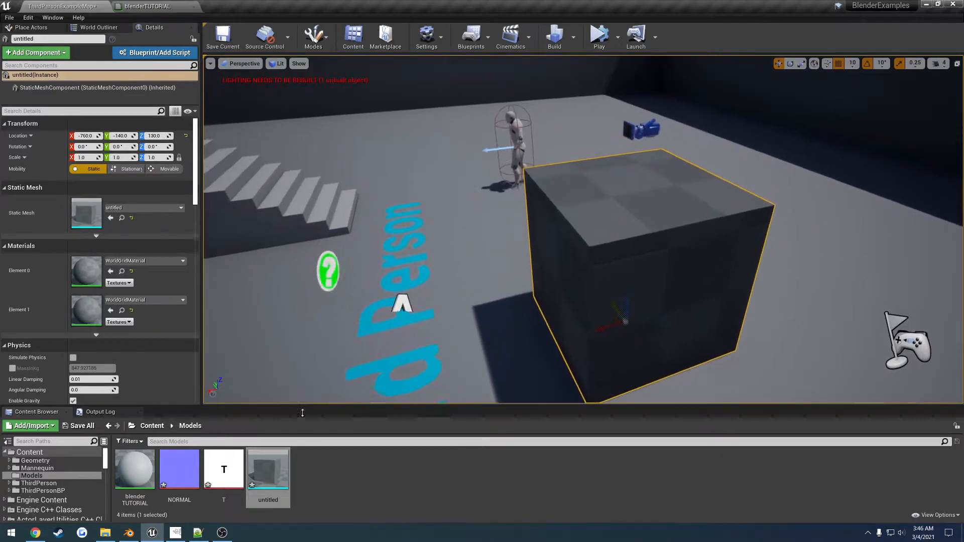
# - Switch to Blender, scale the cube along Y to about 0.109 to make a thin panel, and apply the scale
pyautogui.click(129, 533)
pyautogui.moveTo(387, 346); pyautogui.dragTo(423, 300, button='middle')
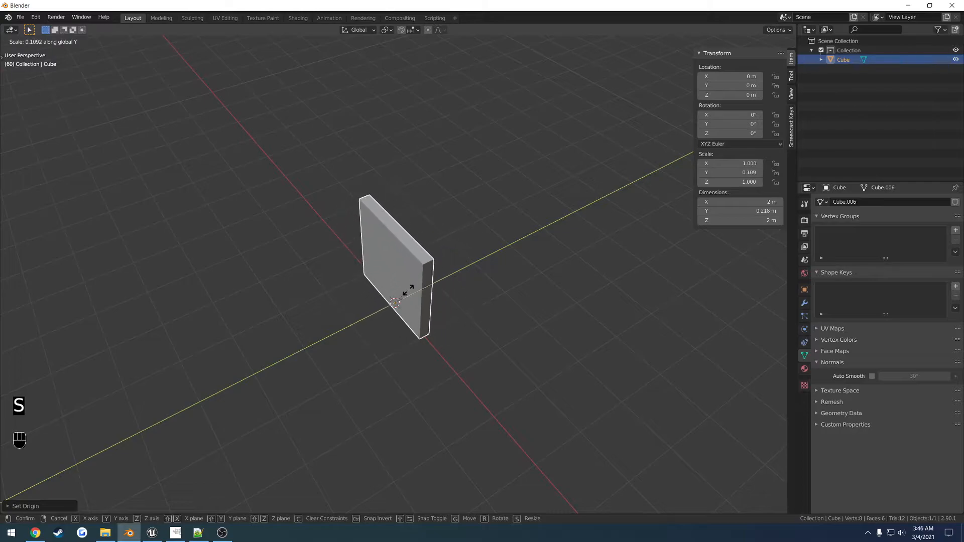
pyautogui.click(409, 290)
pyautogui.hotkey('ctrl', 'a')
pyautogui.click(408, 289)
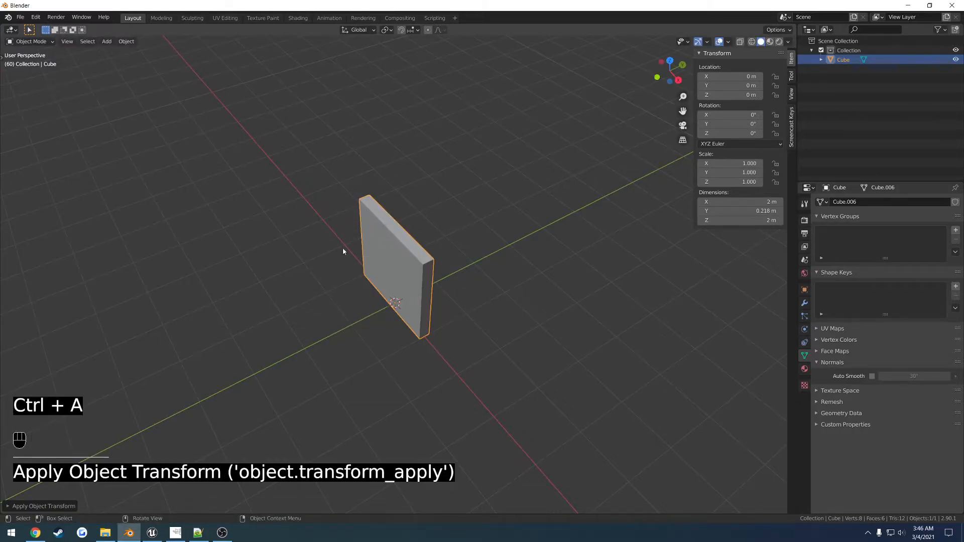
# - Export the thin panel as FBX over untitled.fbx and reimport the untitled mesh in Unreal Editor
pyautogui.click(20, 16)
pyautogui.moveTo(50, 158)
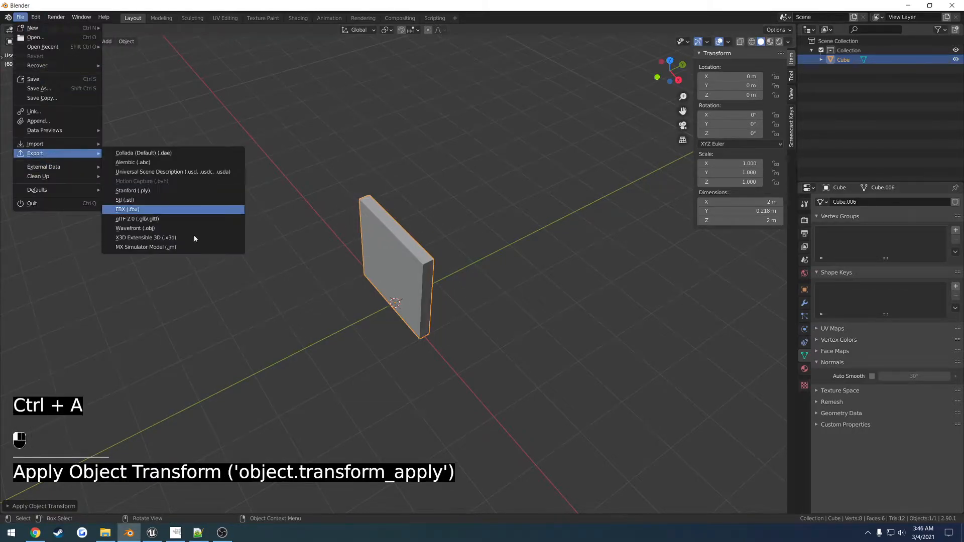
pyautogui.click(145, 209)
pyautogui.click(674, 430)
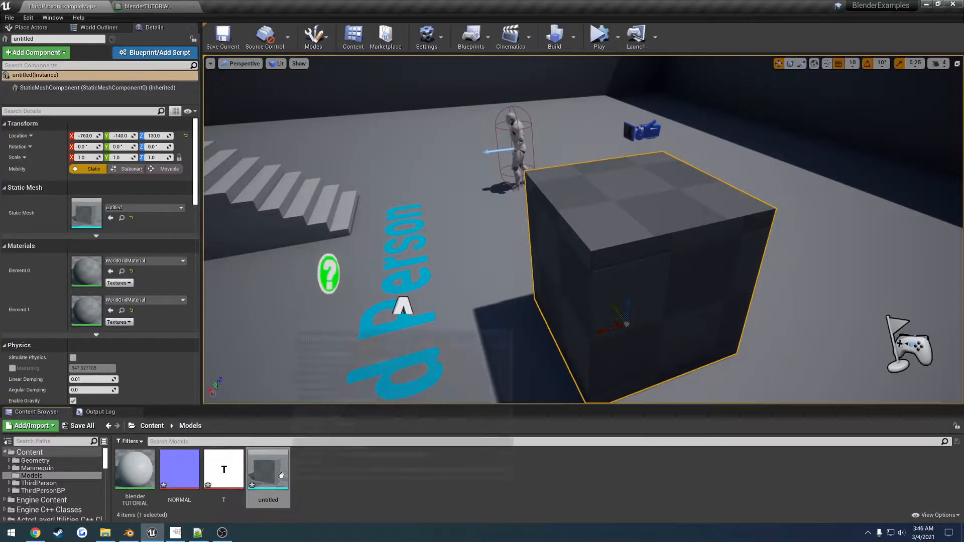
pyautogui.rightClick(281, 476)
pyautogui.click(432, 329)
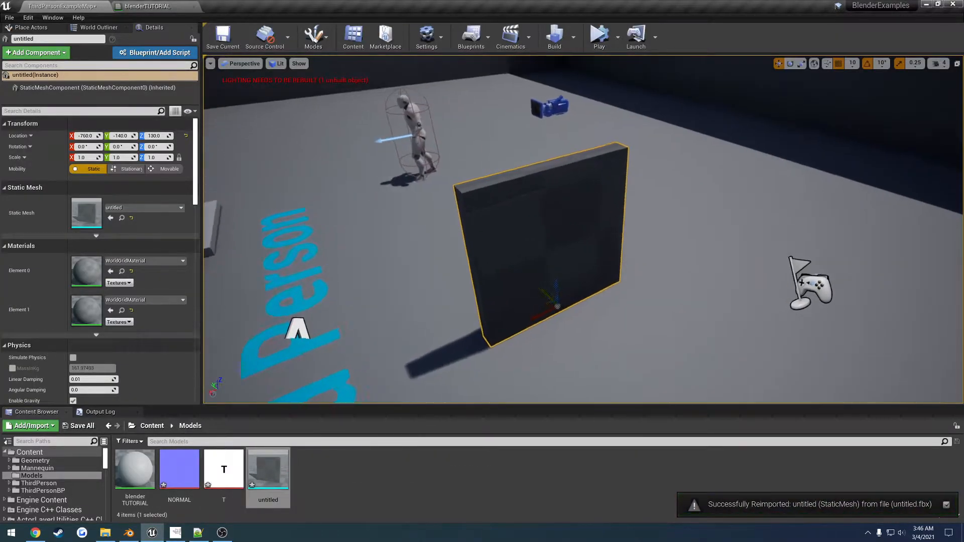
# - Try to rotate the thin panel about its vertical axis around the central pivot
pyautogui.moveTo(596, 271); pyautogui.dragTo(596, 307, button='right')
pyautogui.press('e')
pyautogui.moveTo(582, 336); pyautogui.dragTo(616, 325)
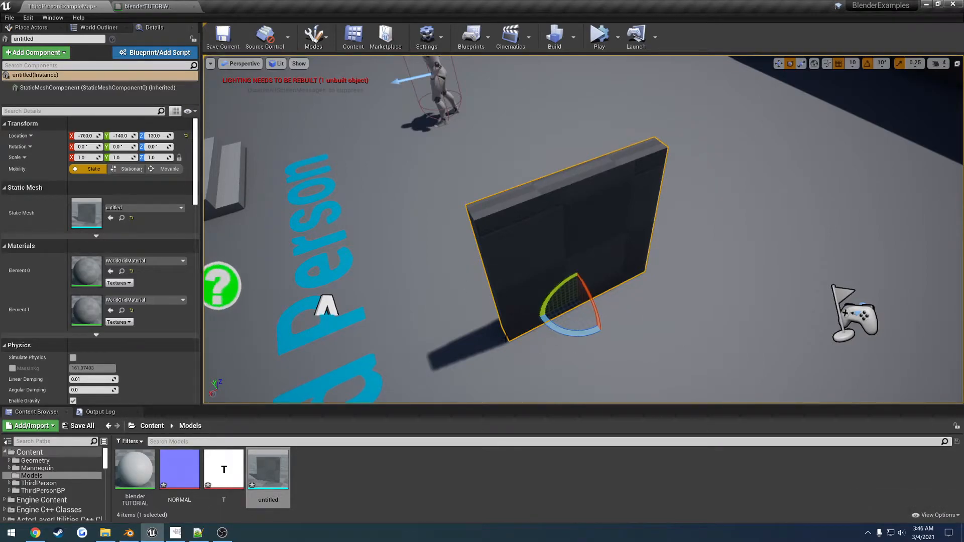
pyautogui.moveTo(506, 339); pyautogui.dragTo(547, 276, button='right')
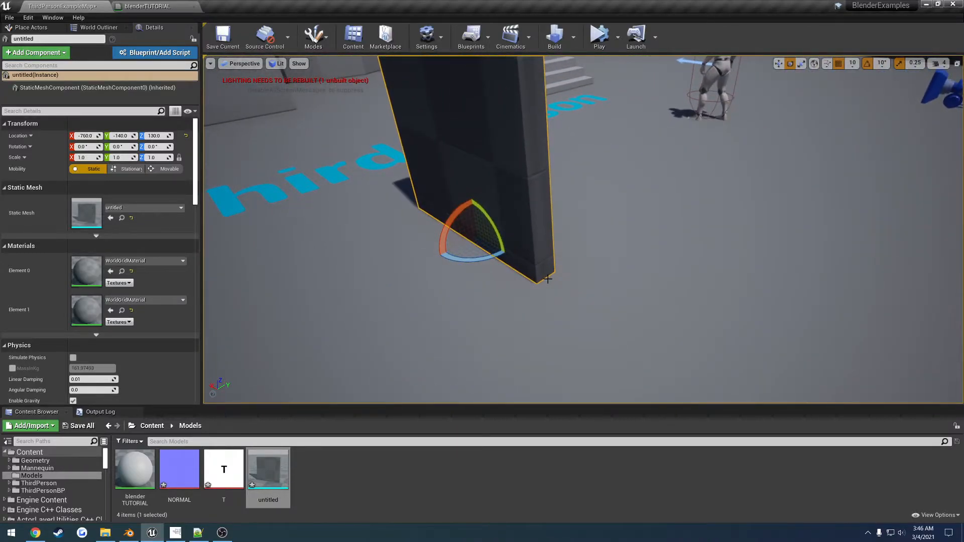
# - Switch to Blender and, in top view, move the panel 1 m along X with snapping
pyautogui.hotkey('alt', 'Tab')
pyautogui.press('KP_7')
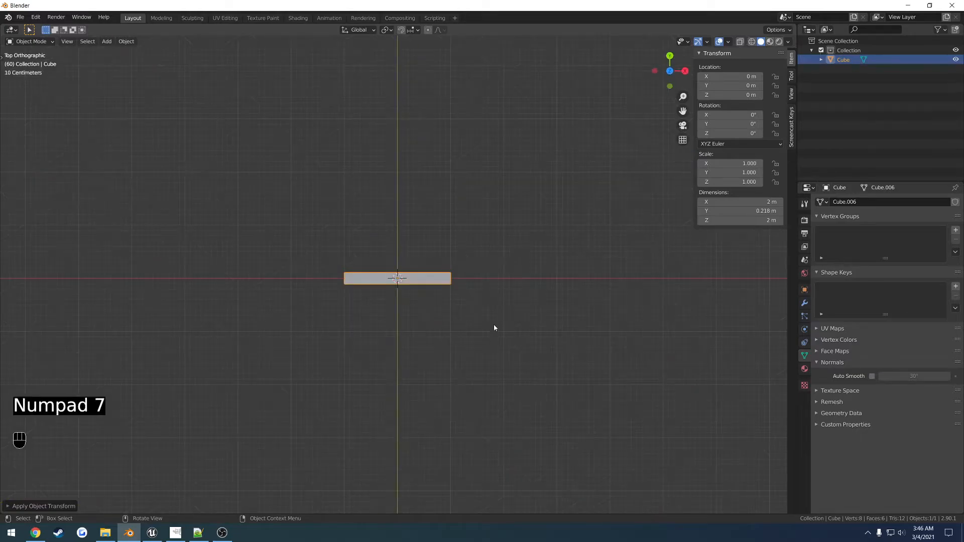
pyautogui.scroll(5, 495, 328)
pyautogui.press('g')
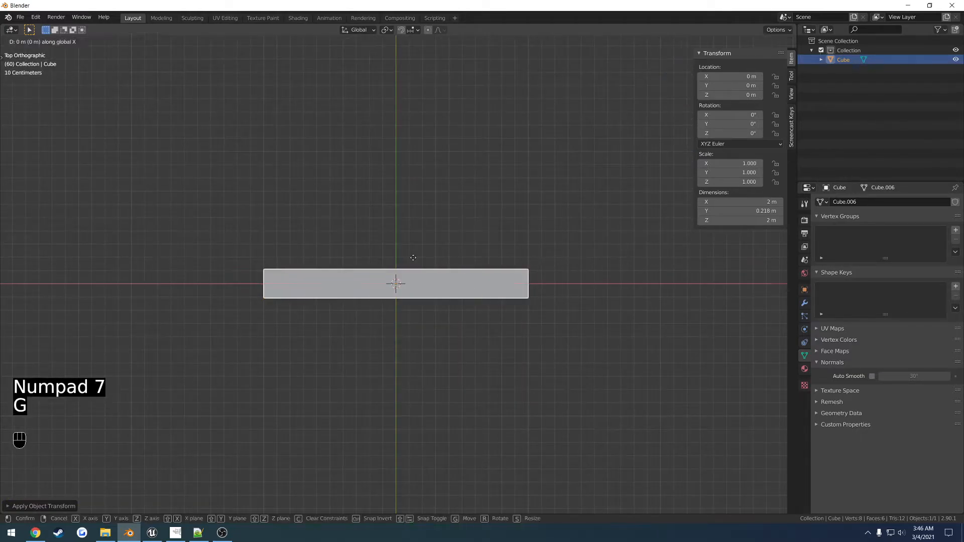
pyautogui.keyDown('ctrl'); pyautogui.click(548, 252); pyautogui.keyUp('ctrl')
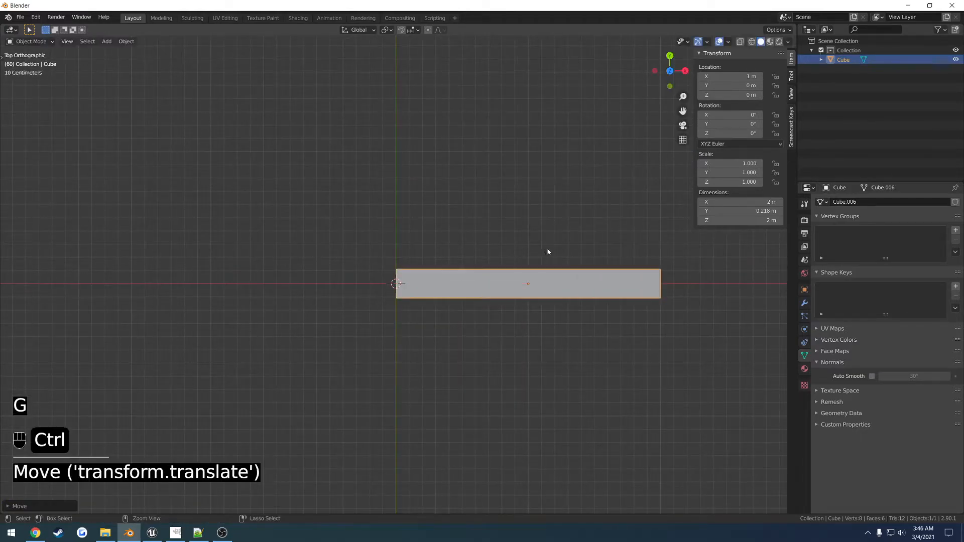
# - Set the panel's origin to the 3D cursor at the bottom of its end edge
pyautogui.moveTo(391, 285); pyautogui.dragTo(492, 205, button='middle')
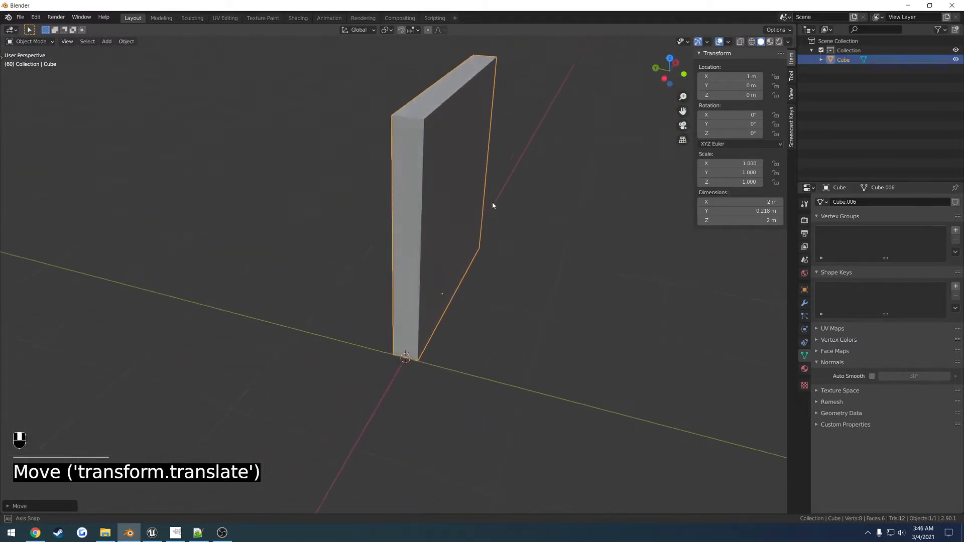
pyautogui.moveTo(419, 359); pyautogui.dragTo(379, 361, button='middle')
pyautogui.scroll(2, 378, 362)
pyautogui.keyDown('shift'); pyautogui.moveTo(429, 397); pyautogui.dragTo(482, 331, button='middle'); pyautogui.keyUp('shift')
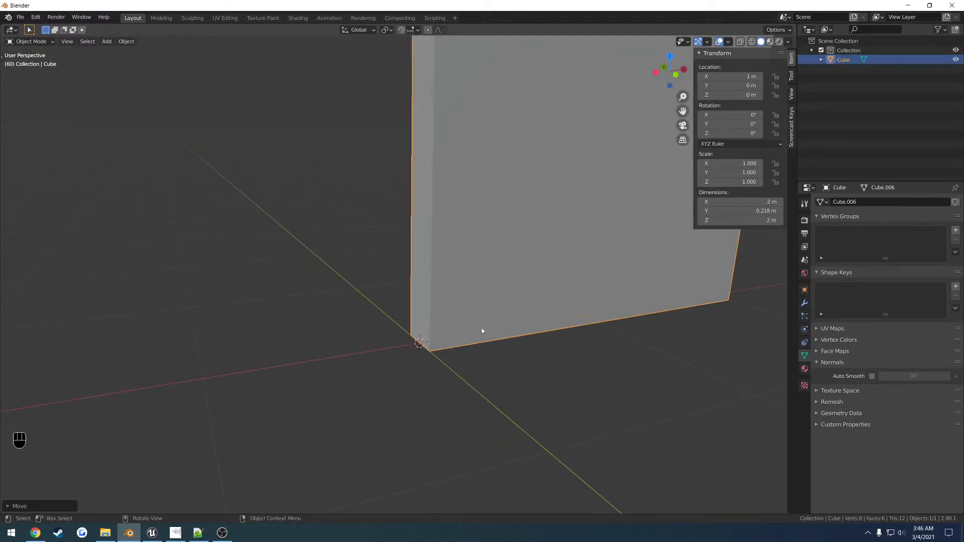
pyautogui.click(473, 331)
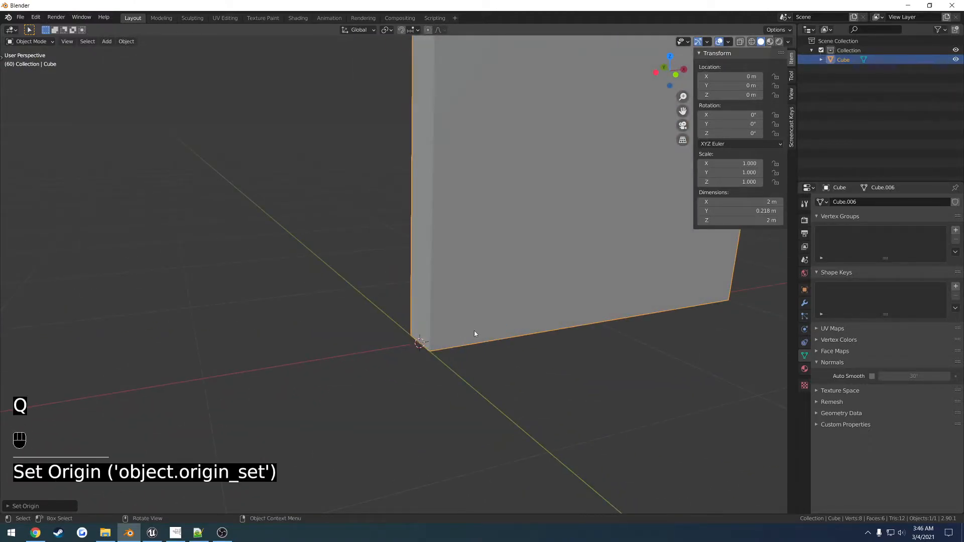
# - Export the panel with its edge pivot as FBX and reimport the untitled mesh in Unreal Editor
pyautogui.click(20, 16)
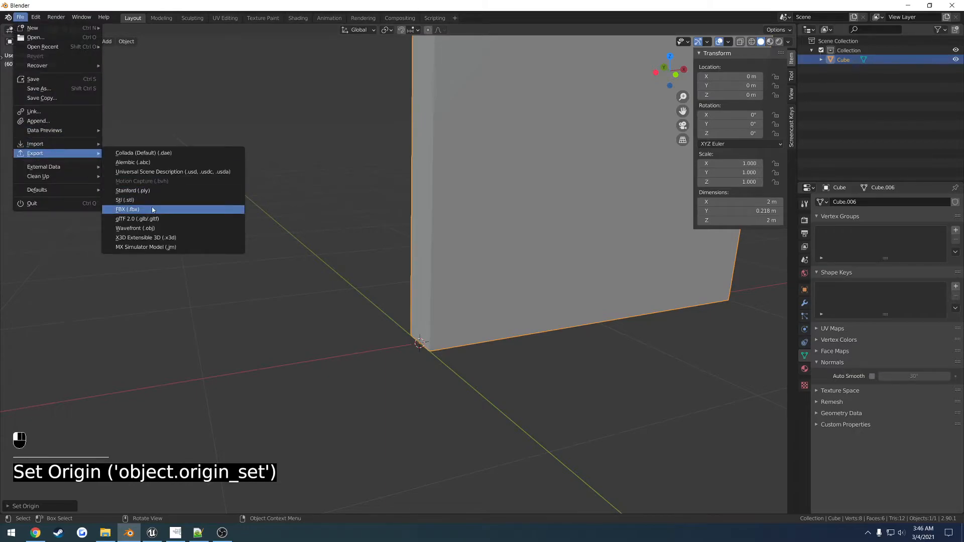
pyautogui.click(153, 209)
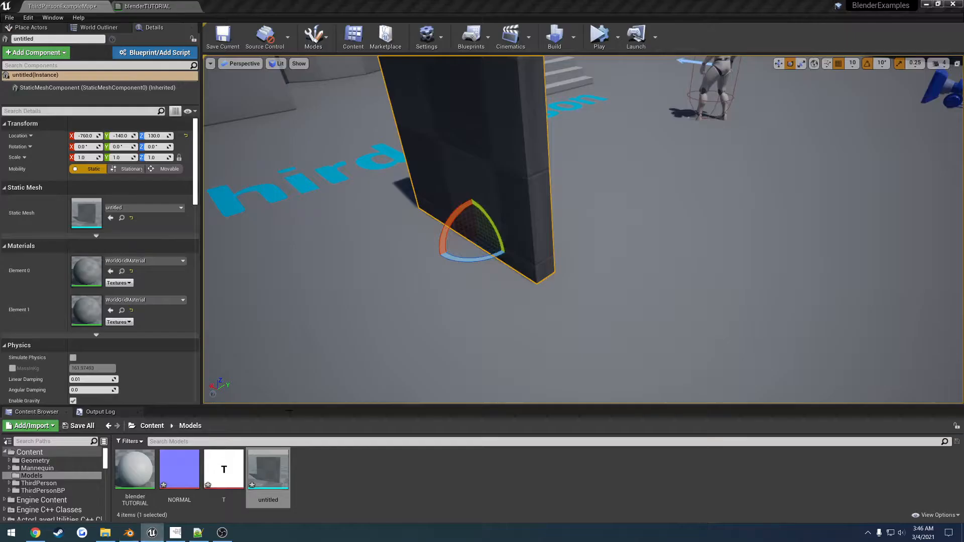
pyautogui.rightClick(275, 159)
pyautogui.click(323, 206)
# - Rotate the reimported panel 10° about Z around its edge pivot
pyautogui.moveTo(323, 207); pyautogui.dragTo(362, 206, button='right')
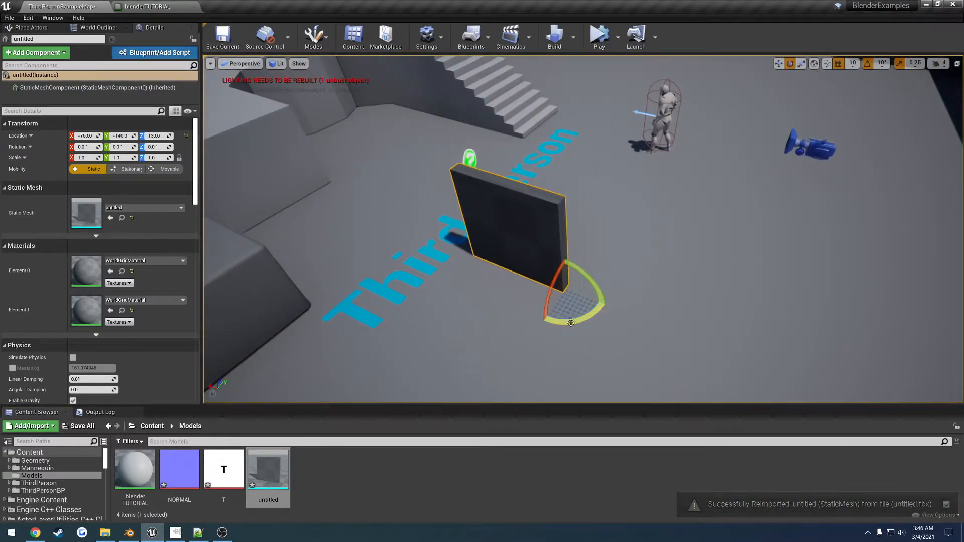
pyautogui.moveTo(571, 323); pyautogui.dragTo(549, 285)
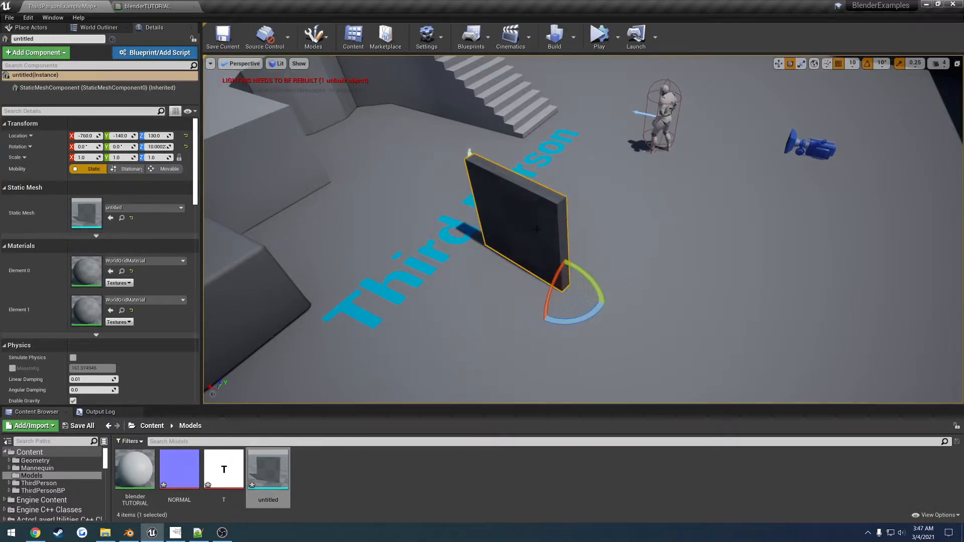
# - Delete the rotated panel from the level and place a new instance of the untitled mesh against the dark wall
pyautogui.press('Delete')
pyautogui.moveTo(504, 249); pyautogui.dragTo(623, 261, button='right')
pyautogui.moveTo(503, 250); pyautogui.dragTo(580, 255, button='right')
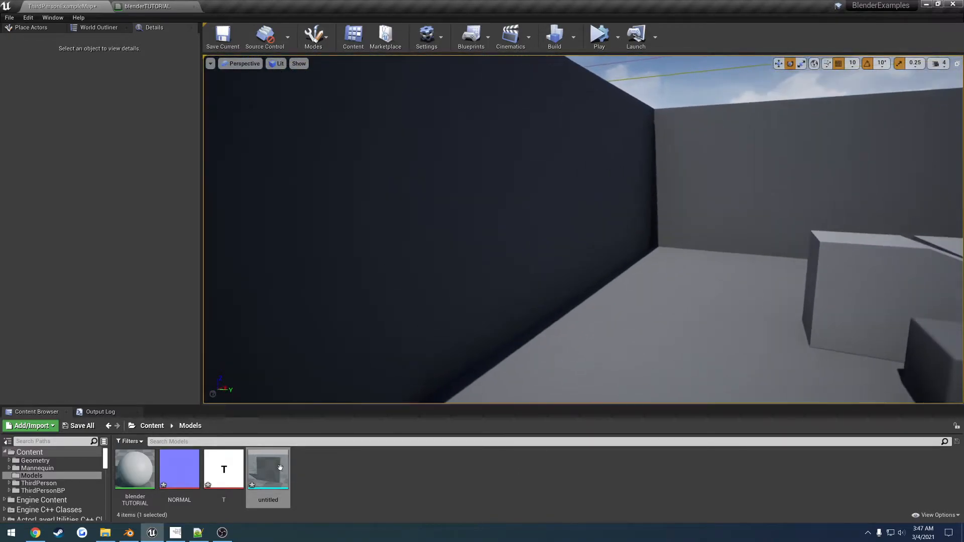
pyautogui.moveTo(280, 468); pyautogui.dragTo(382, 268)
pyautogui.moveTo(382, 268); pyautogui.dragTo(422, 286, button='right')
pyautogui.press('w')
pyautogui.press('s')
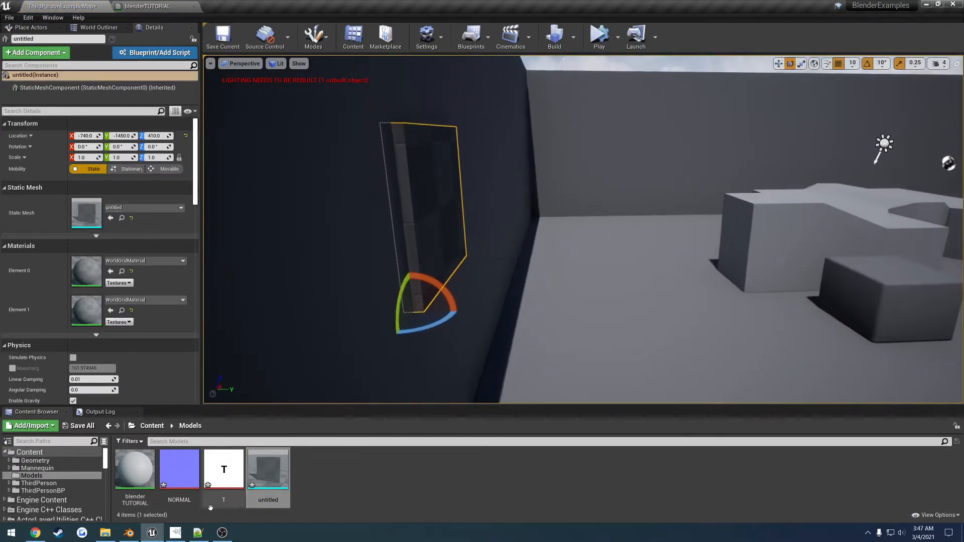
# - Switch to Blender and, in top view, move the panel along Y until its corner meets the 3D cursor, setting its origin there
pyautogui.click(129, 533)
pyautogui.moveTo(488, 344); pyautogui.dragTo(534, 330, button='middle')
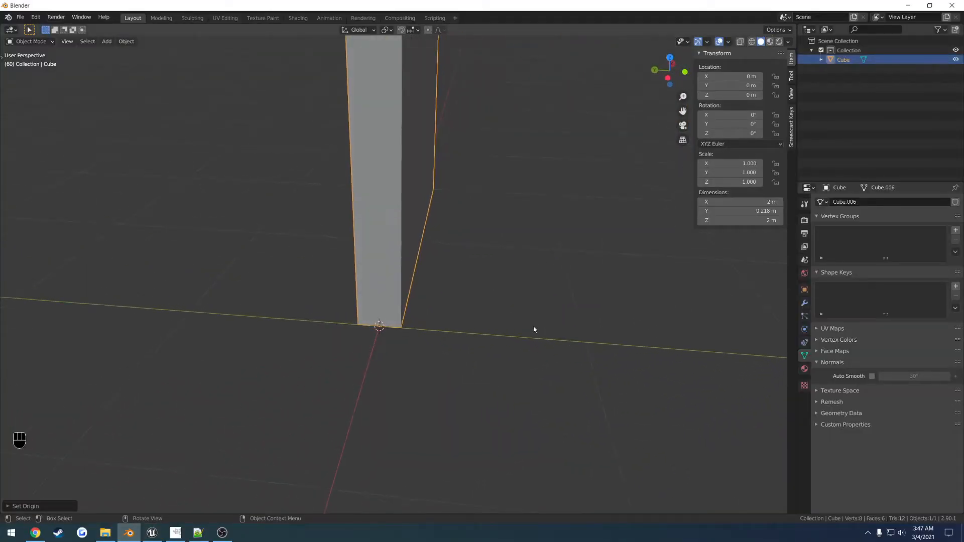
pyautogui.press('KP_7')
pyautogui.scroll(5, 533, 327)
pyautogui.keyDown('shift'); pyautogui.moveTo(536, 211); pyautogui.dragTo(417, 248, button='middle'); pyautogui.keyUp('shift')
pyautogui.scroll(-2, 421, 248)
pyautogui.press('g')
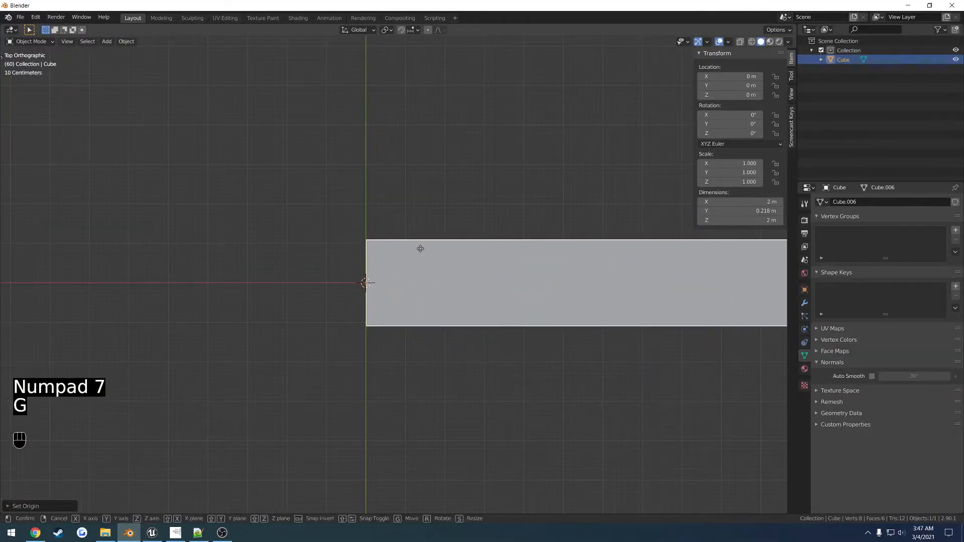
pyautogui.click(421, 288)
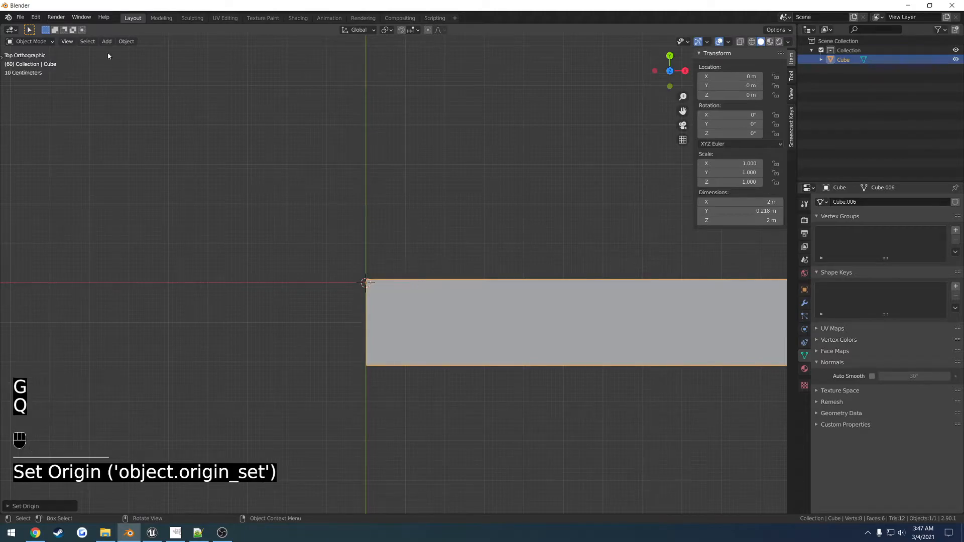
# - Move the panel in negative X with snapping until the 3D cursor is midway along its long side, and set its origin there
pyautogui.click(21, 17)
pyautogui.scroll(-2, 556, 276)
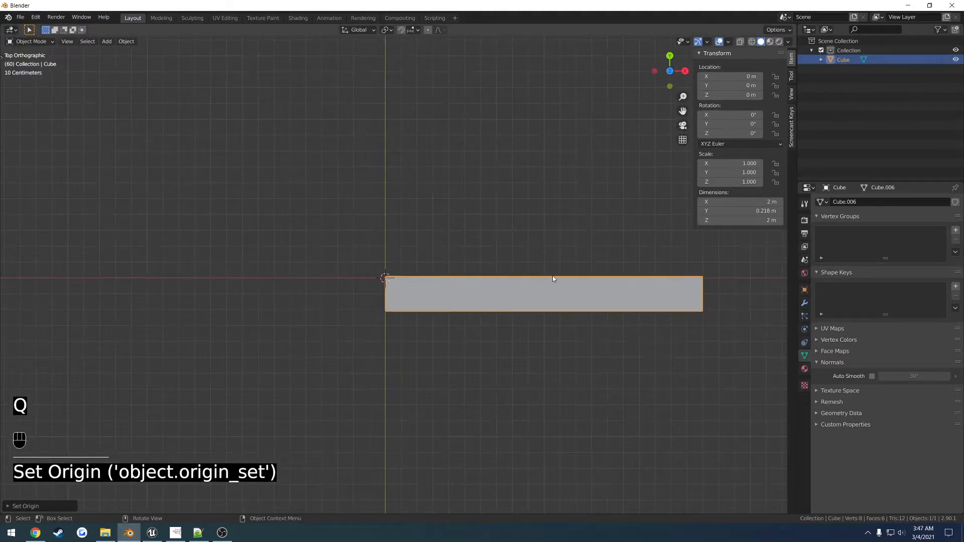
pyautogui.press('g')
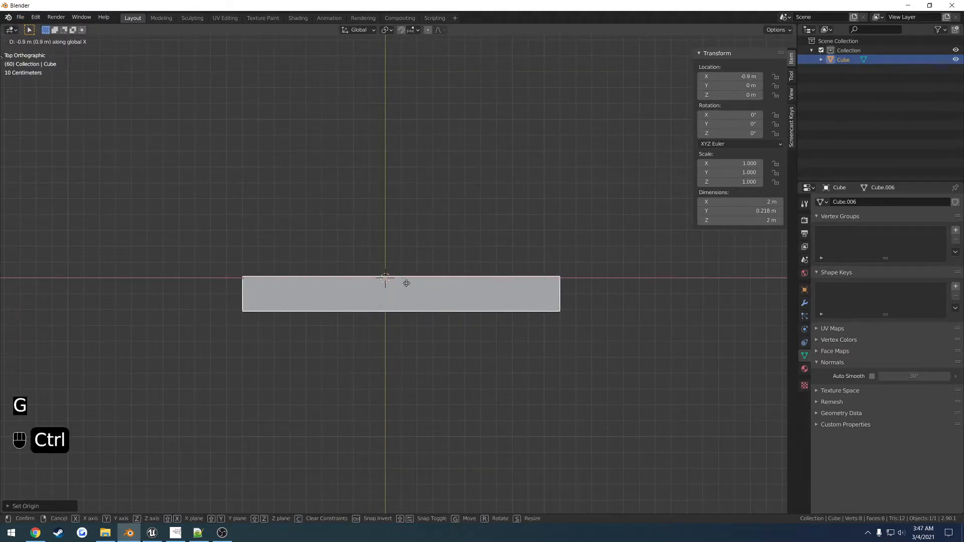
pyautogui.click(389, 284)
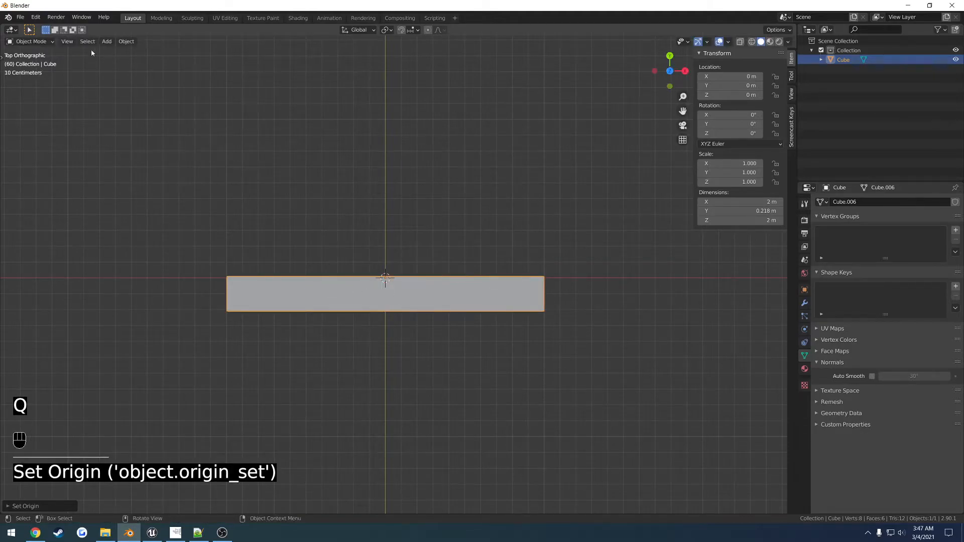
# - Export the panel with its mid-side pivot as FBX and reimport the untitled mesh in Unreal Editor
pyautogui.click(18, 17)
pyautogui.moveTo(38, 154)
pyautogui.click(151, 207)
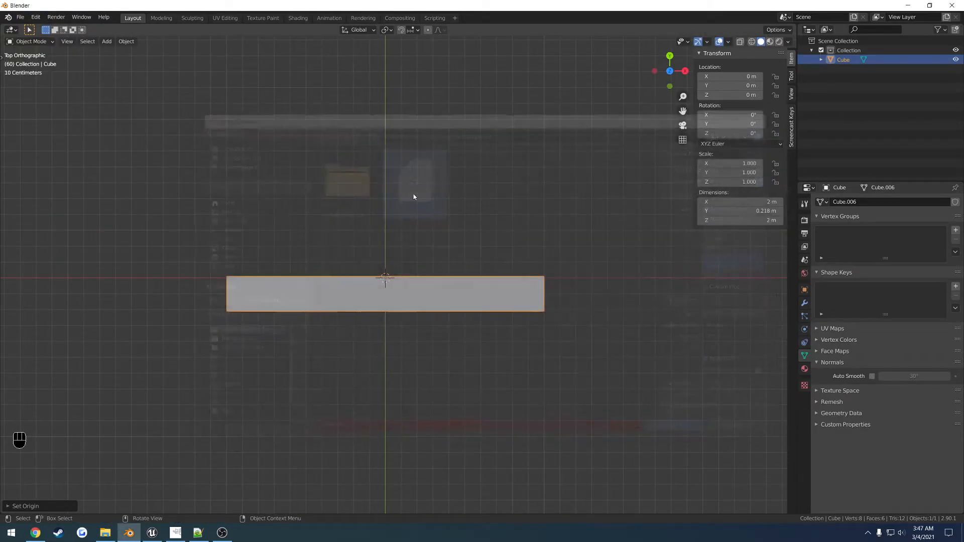
pyautogui.click(152, 532)
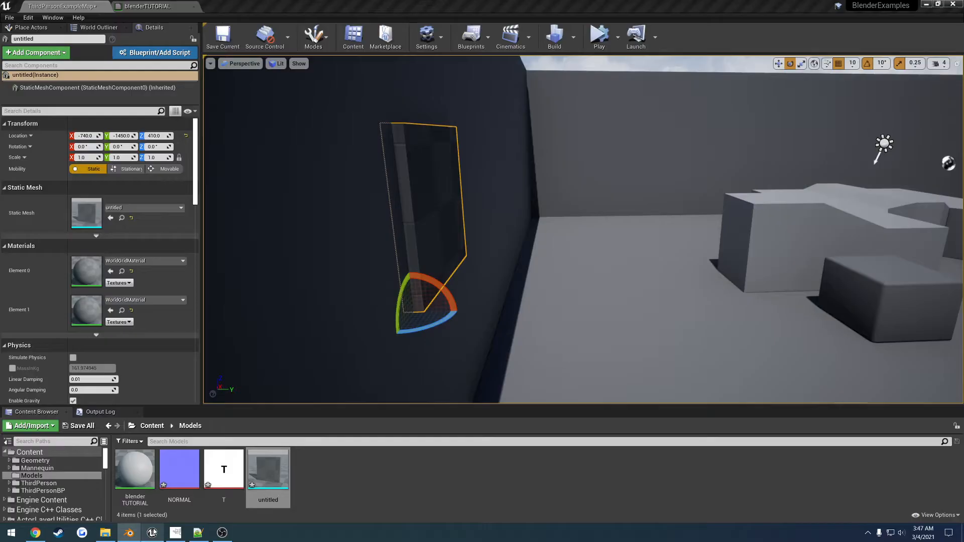
pyautogui.rightClick(272, 480)
pyautogui.click(306, 215)
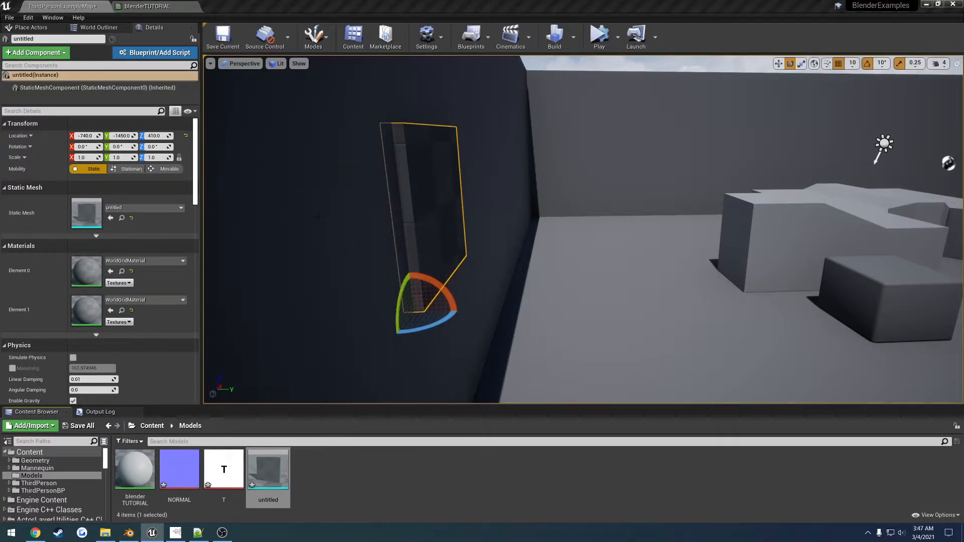
# - Focus on the reimported panel and test its rotation about Y around the bottom middle pivot
pyautogui.press('f')
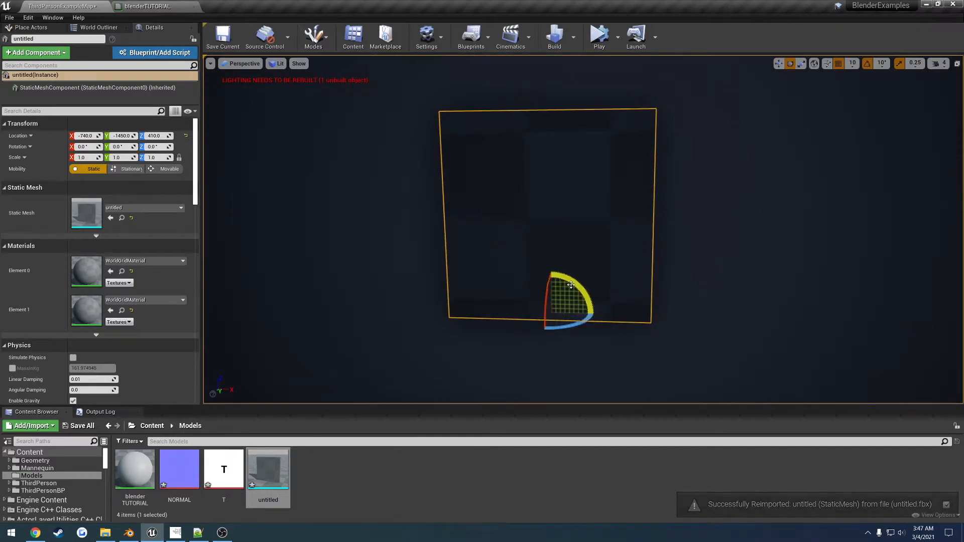
pyautogui.moveTo(571, 285)
pyautogui.mouseDown()
pyautogui.moveTo(552, 269)
pyautogui.moveTo(571, 285)
pyautogui.mouseUp()
pyautogui.moveTo(572, 285); pyautogui.dragTo(653, 248, button='right')
pyautogui.press('s')
pyautogui.press('s')
pyautogui.press('w')
pyautogui.press('w')
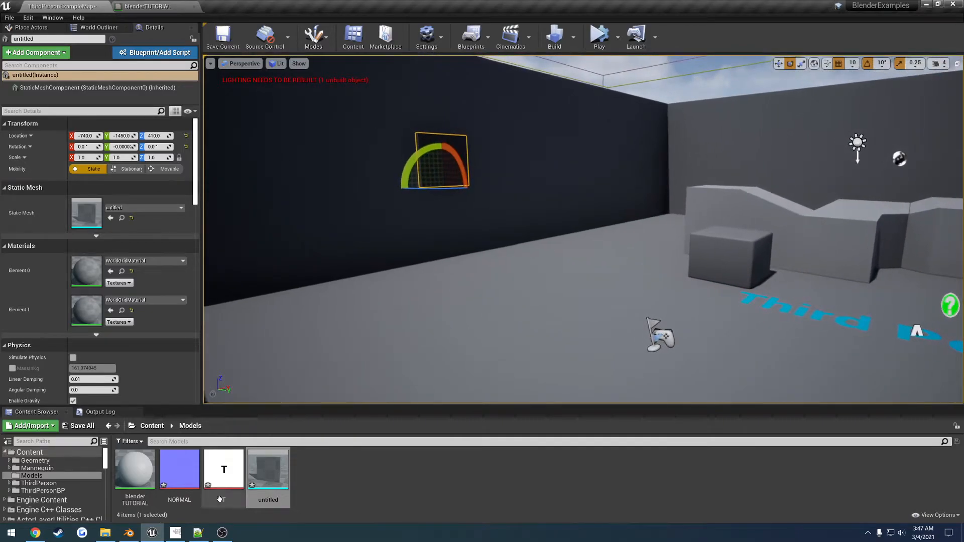
# - Switch to Blender and move the panel freely away from the world origin to about X -1.12, Y 7.16, Z 3.92 m
pyautogui.click(129, 533)
pyautogui.moveTo(389, 329); pyautogui.dragTo(568, 257, button='middle')
pyautogui.moveTo(511, 338); pyautogui.dragTo(452, 347, button='middle')
pyautogui.click(375, 349)
pyautogui.moveTo(375, 350); pyautogui.dragTo(443, 278, button='middle')
pyautogui.scroll(-3, 443, 323)
pyautogui.click(426, 288)
pyautogui.scroll(-5, 452, 299)
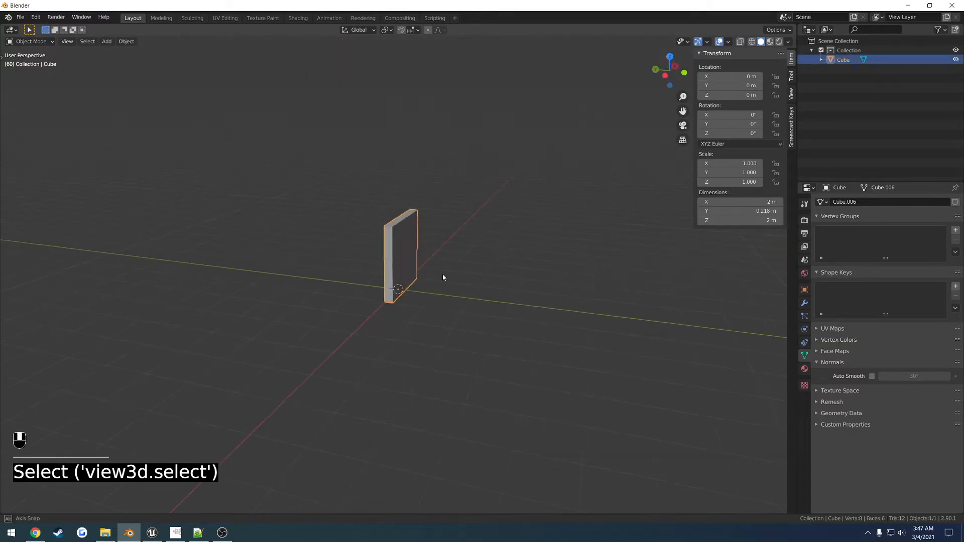
pyautogui.press('g')
pyautogui.click(268, 137)
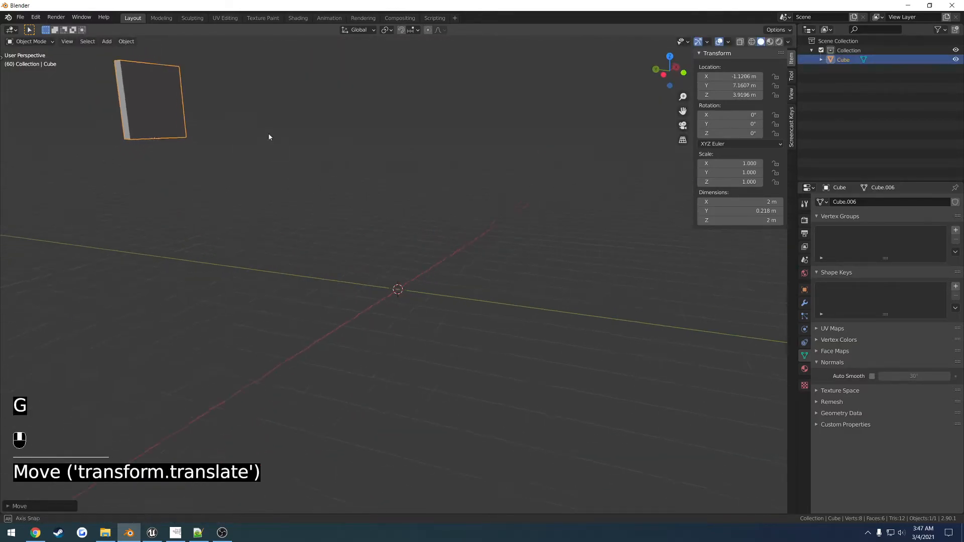
# - Export the displaced panel as FBX and reimport the untitled mesh in Unreal Editor
pyautogui.click(20, 17)
pyautogui.moveTo(60, 153)
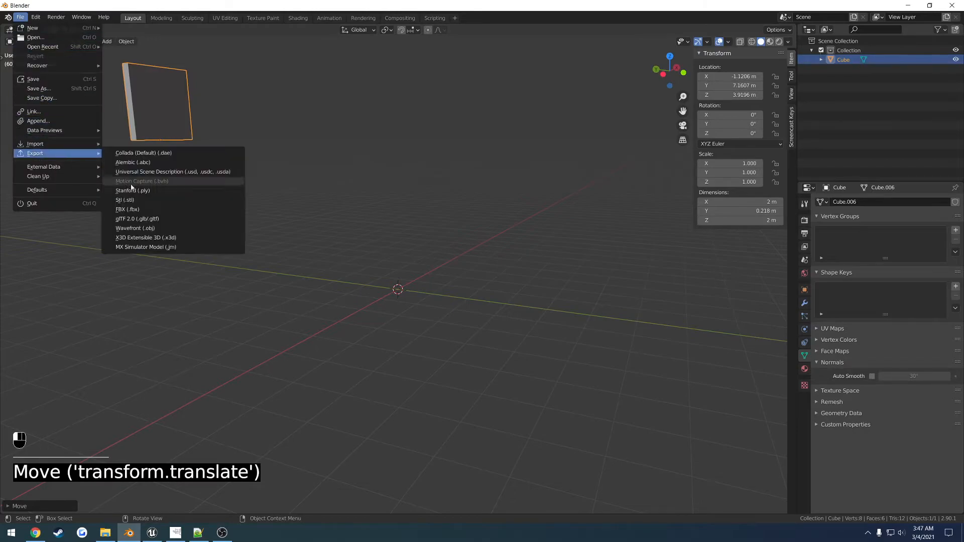
pyautogui.click(211, 209)
pyautogui.doubleClick(406, 196)
pyautogui.click(152, 533)
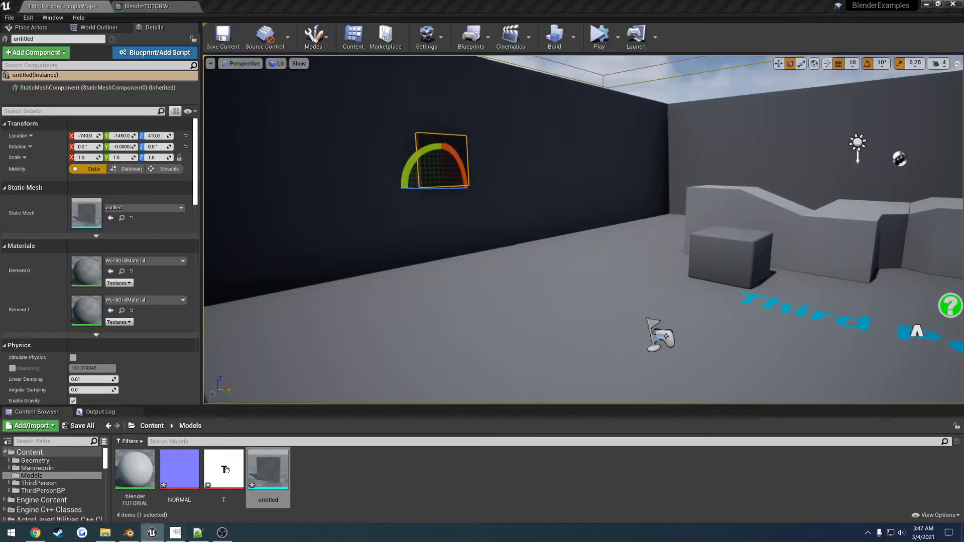
pyautogui.rightClick(270, 473)
pyautogui.click(302, 207)
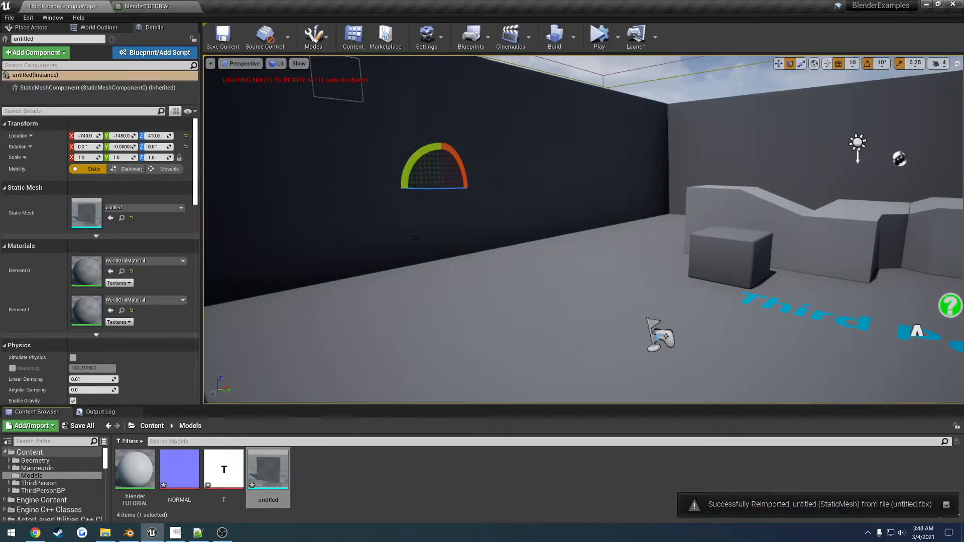
# - Try to move the reimported panel along Y using its distant pivot, and undo the move
pyautogui.moveTo(421, 235); pyautogui.dragTo(458, 231, button='right')
pyautogui.press('w')
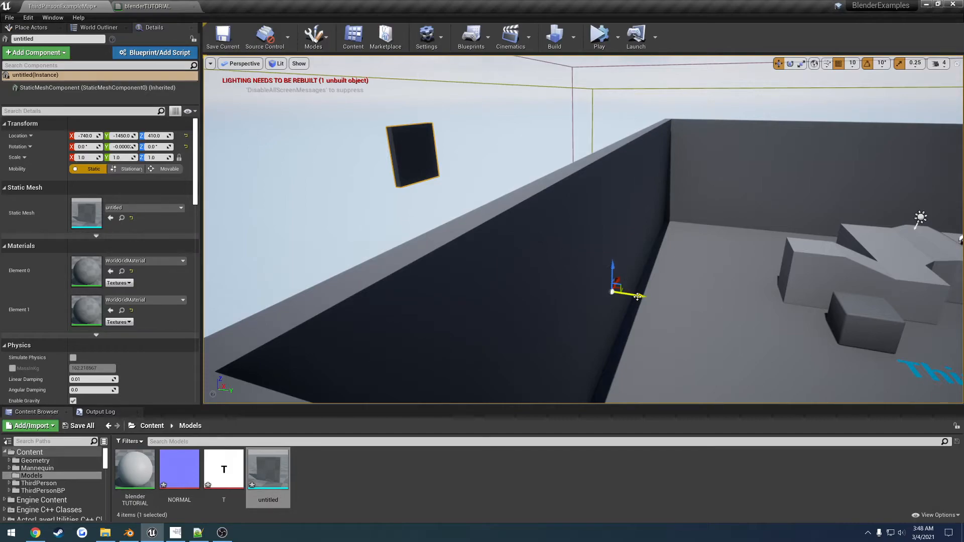
pyautogui.moveTo(638, 297)
pyautogui.mouseDown()
pyautogui.moveTo(664, 297)
pyautogui.moveTo(648, 297)
pyautogui.mouseUp()
pyautogui.hotkey('ctrl', 'z')
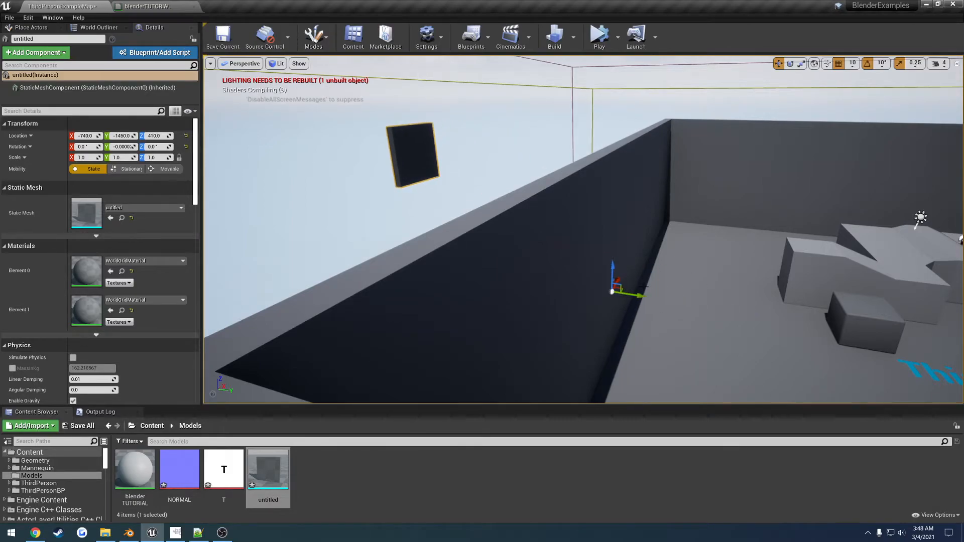
# - Compare the panel's offset from the world origin in Blender with its offset from the pivot in Unreal Editor
pyautogui.hotkey('alt', 'Tab')
pyautogui.press('a')
pyautogui.moveTo(396, 313); pyautogui.dragTo(413, 301, button='middle')
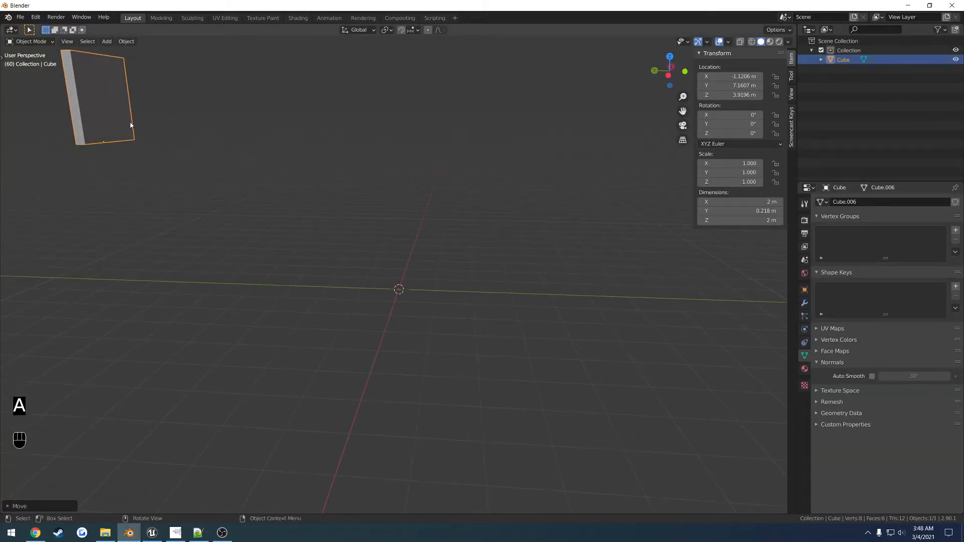
pyautogui.hotkey('alt', 'Tab')
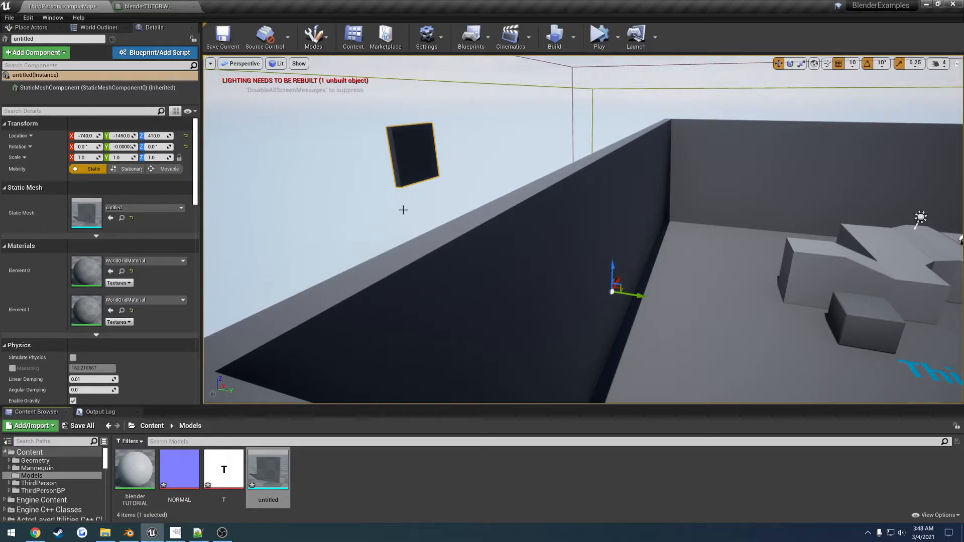
# - Switch to Blender and undo the panel's free move away from the world origin
pyautogui.click(129, 533)
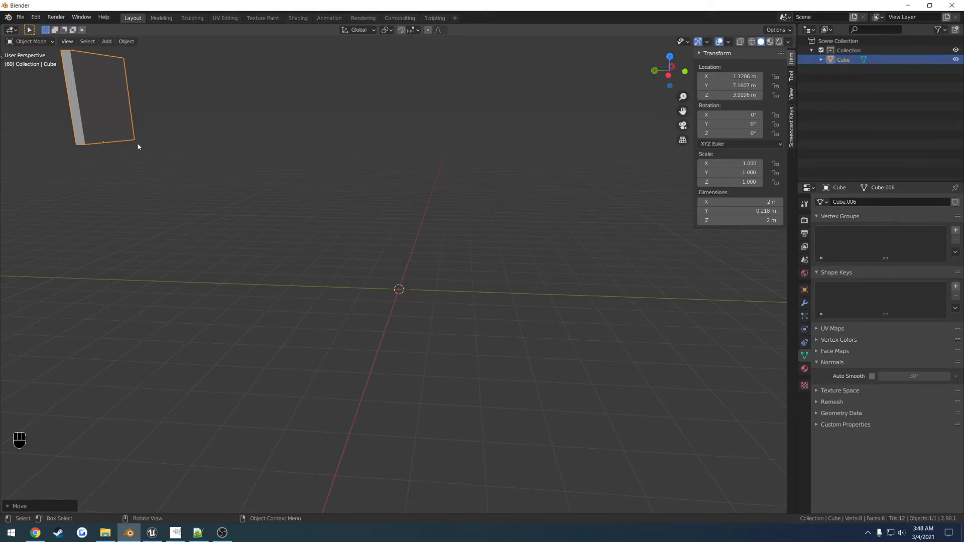
pyautogui.hotkey('ctrl', 'z')
pyautogui.hotkey('ctrl', 'z')
pyautogui.scroll(3, 471, 314)
pyautogui.moveTo(472, 314); pyautogui.dragTo(482, 291, button='middle')
pyautogui.scroll(-3, 459, 303)
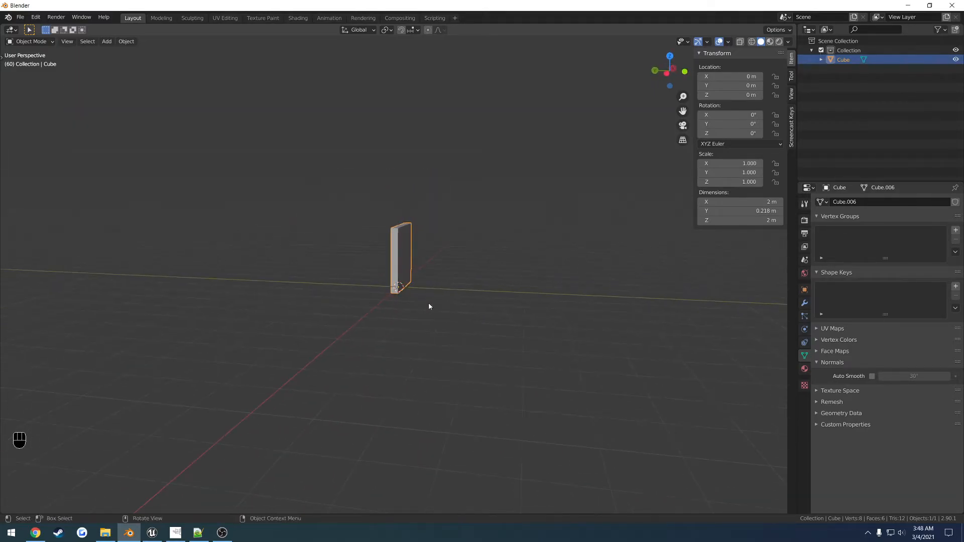
# - Raise the panel about 5.55 m along Z and set its origin to the 3D cursor at the world origin
pyautogui.press('g')
pyautogui.click(490, 157)
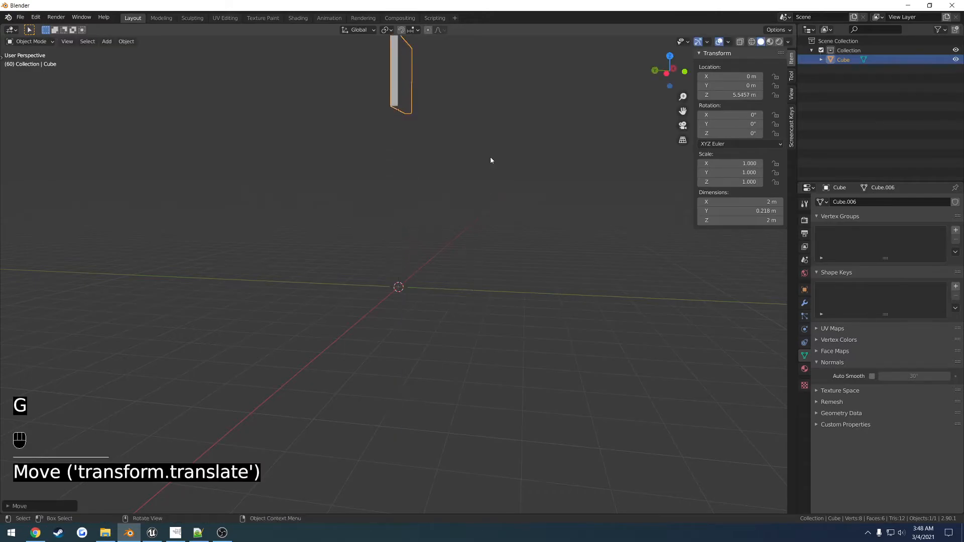
pyautogui.press('q')
pyautogui.click(491, 157)
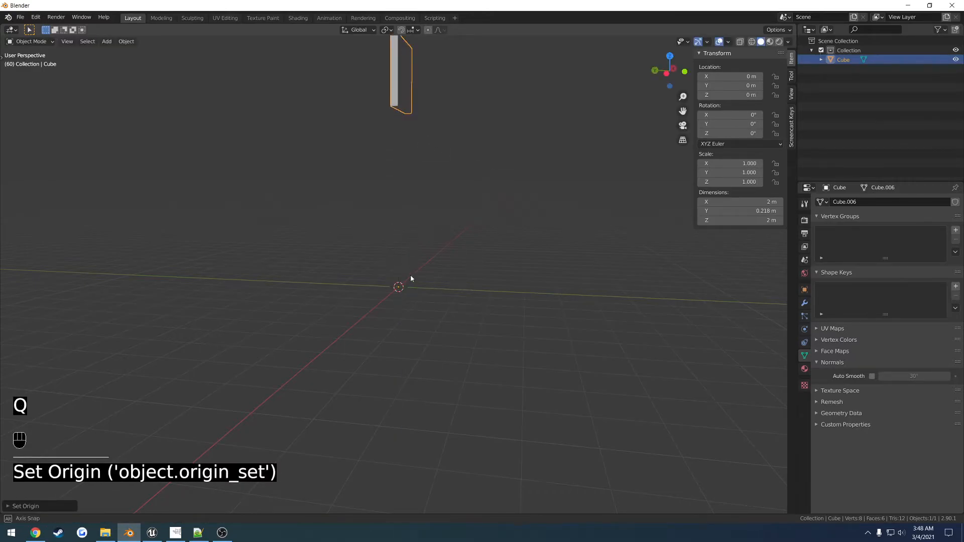
# - Lower the panel about 5.54 m along Z so that it stands at ground level
pyautogui.moveTo(411, 275); pyautogui.dragTo(381, 192, button='middle')
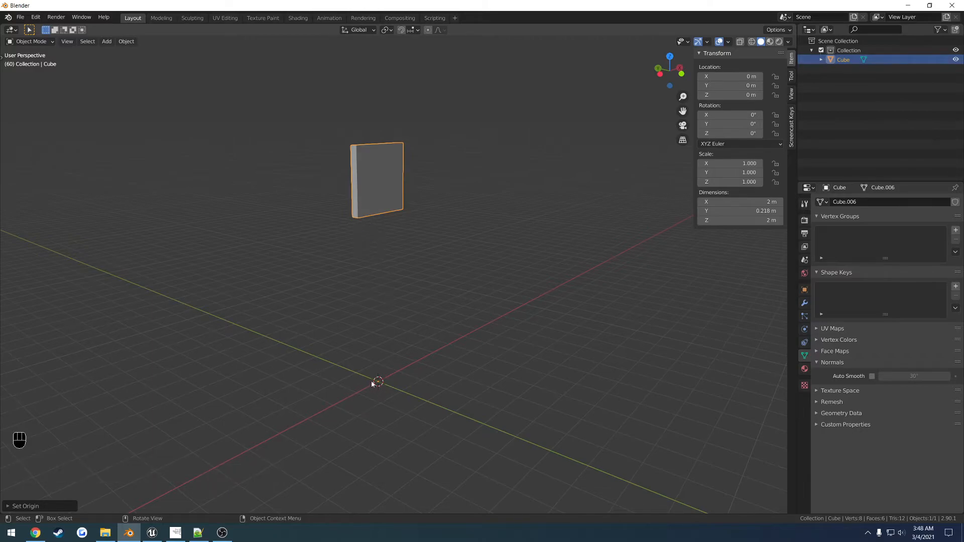
pyautogui.moveTo(373, 385); pyautogui.dragTo(439, 341, button='middle')
pyautogui.press('g')
pyautogui.press('z')
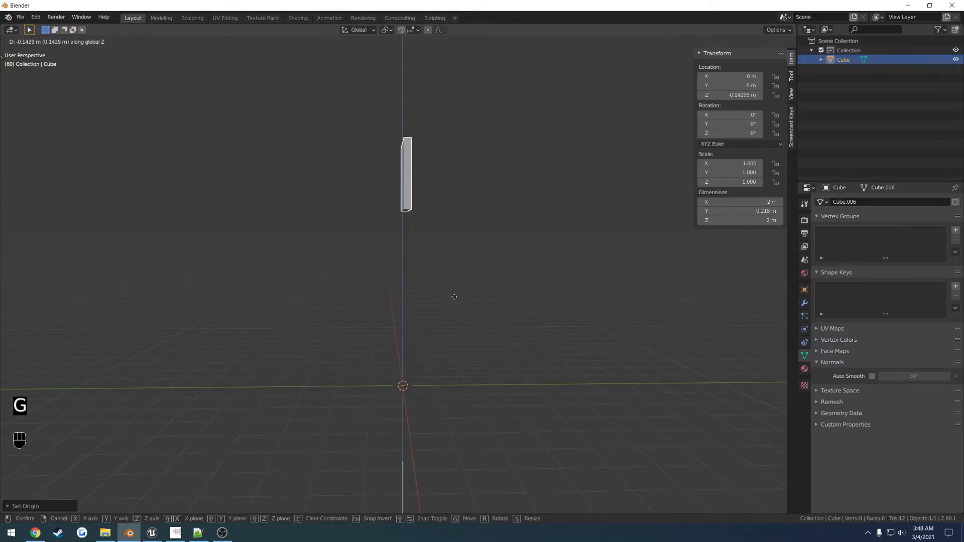
pyautogui.click(448, 465)
pyautogui.moveTo(448, 465); pyautogui.dragTo(418, 487, button='middle')
pyautogui.press('g')
pyautogui.press('z')
pyautogui.click(418, 482)
# - Move the panel about 6.72 m along the Y axis, away from the 3D cursor
pyautogui.moveTo(381, 439); pyautogui.dragTo(438, 441, button='middle')
pyautogui.press('g')
pyautogui.press('y')
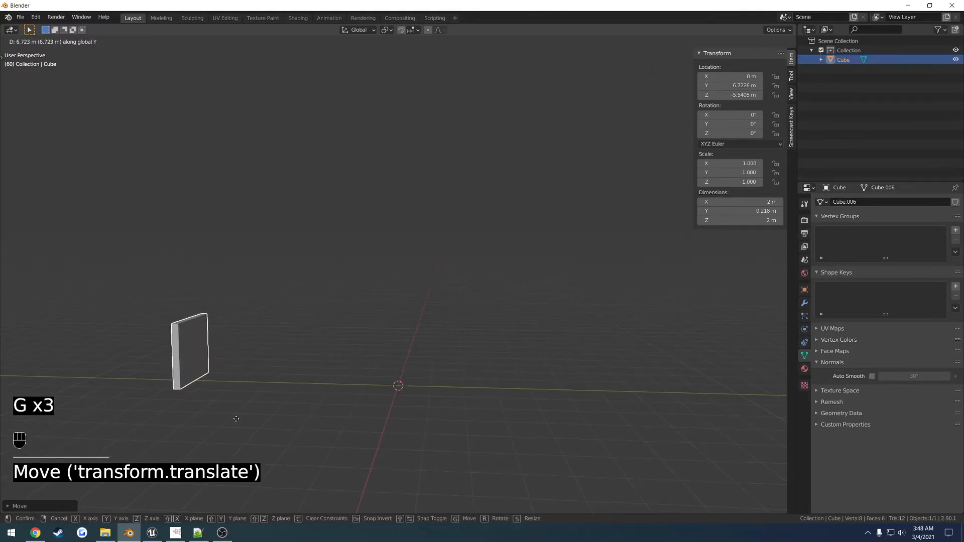
pyautogui.click(236, 419)
# - Export the relocated panel as FBX over the existing untitled file
pyautogui.moveTo(273, 390); pyautogui.dragTo(269, 379, button='middle')
pyautogui.click(20, 17)
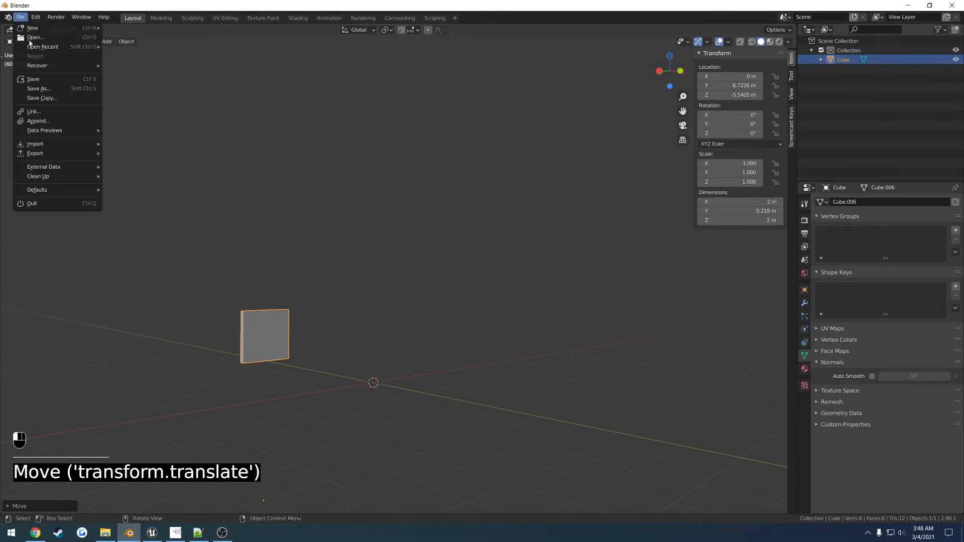
pyautogui.moveTo(58, 155)
pyautogui.click(140, 212)
pyautogui.doubleClick(411, 204)
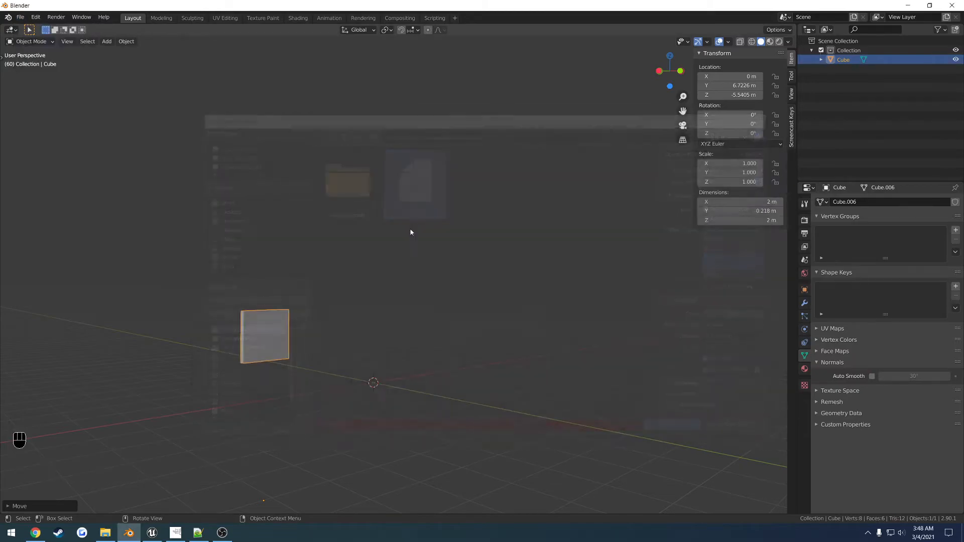
# - Switch to Unreal Editor, place the untitled mesh on the level floor and reimport it, returning to Blender after inspecting it
pyautogui.click(152, 533)
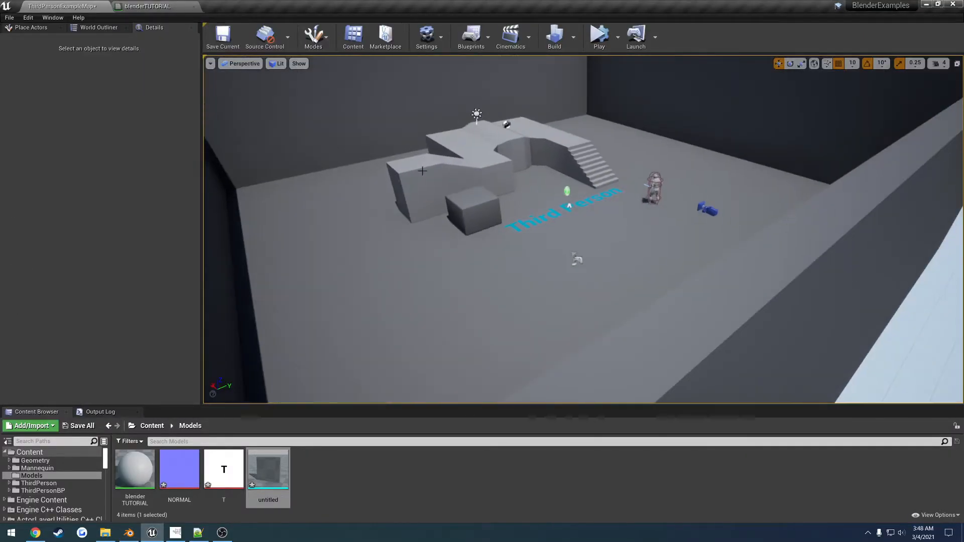
pyautogui.moveTo(268, 475); pyautogui.dragTo(463, 281)
pyautogui.rightClick(268, 475)
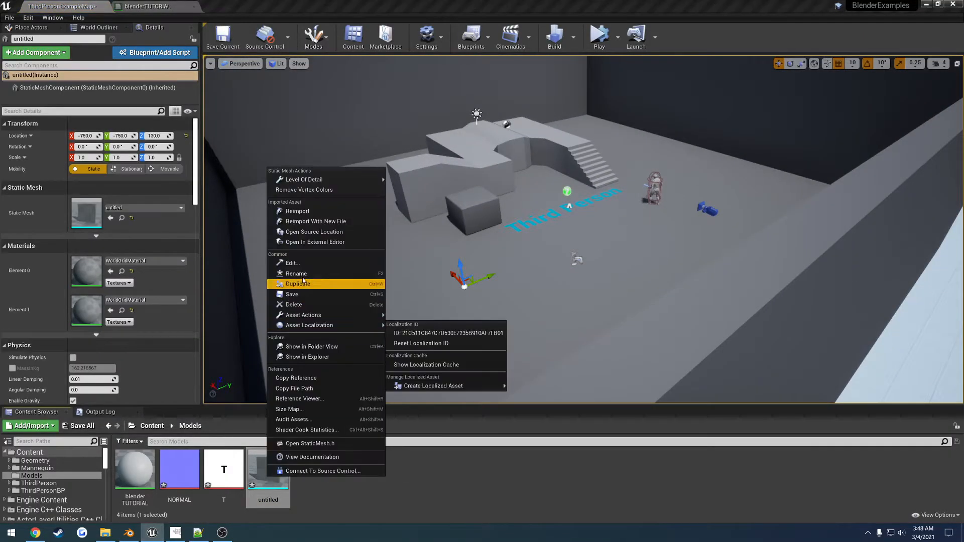
pyautogui.click(297, 211)
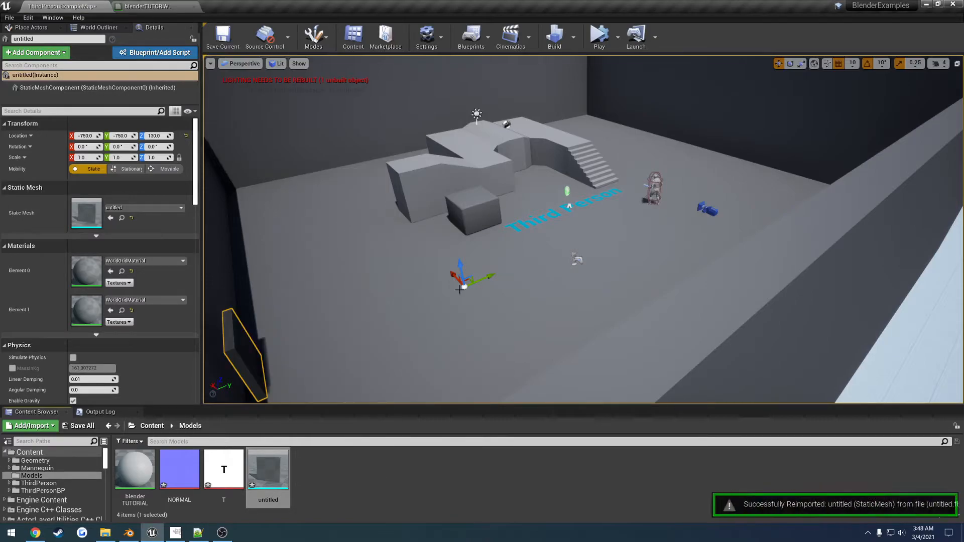
pyautogui.moveTo(460, 289); pyautogui.dragTo(412, 289, button='right')
pyautogui.hotkey('alt', 'Tab')
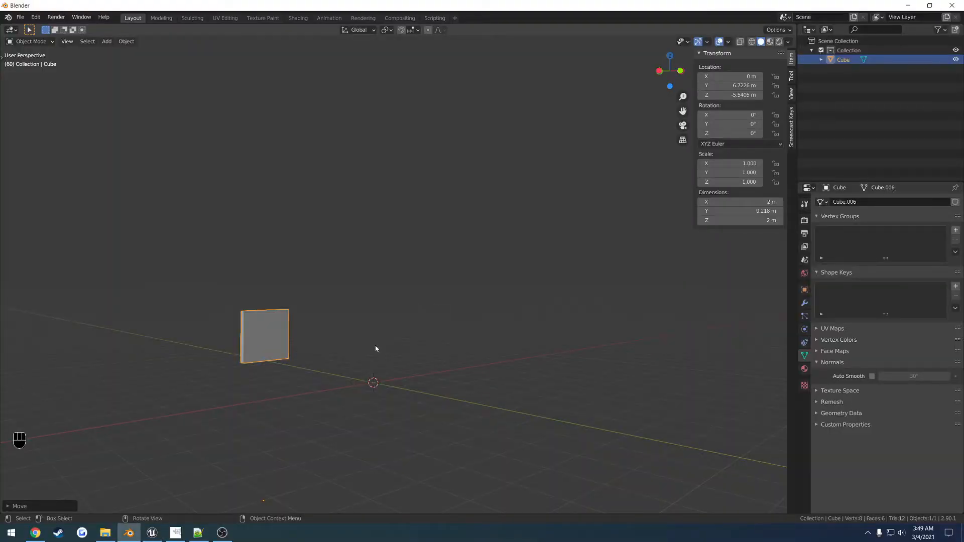
# - Examine the panel's placement relative to its origin point and the 3D cursor from several angles
pyautogui.moveTo(439, 416); pyautogui.dragTo(512, 349, button='middle')
pyautogui.moveTo(319, 419); pyautogui.dragTo(293, 399)
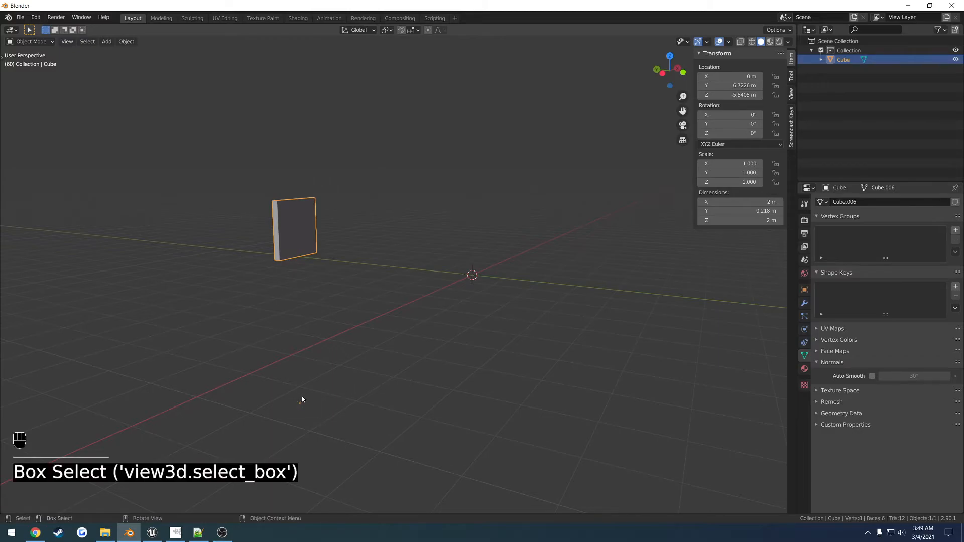
pyautogui.moveTo(302, 398); pyautogui.dragTo(363, 367, button='middle')
pyautogui.keyDown('shift'); pyautogui.moveTo(312, 323); pyautogui.dragTo(352, 307, button='middle'); pyautogui.keyUp('shift')
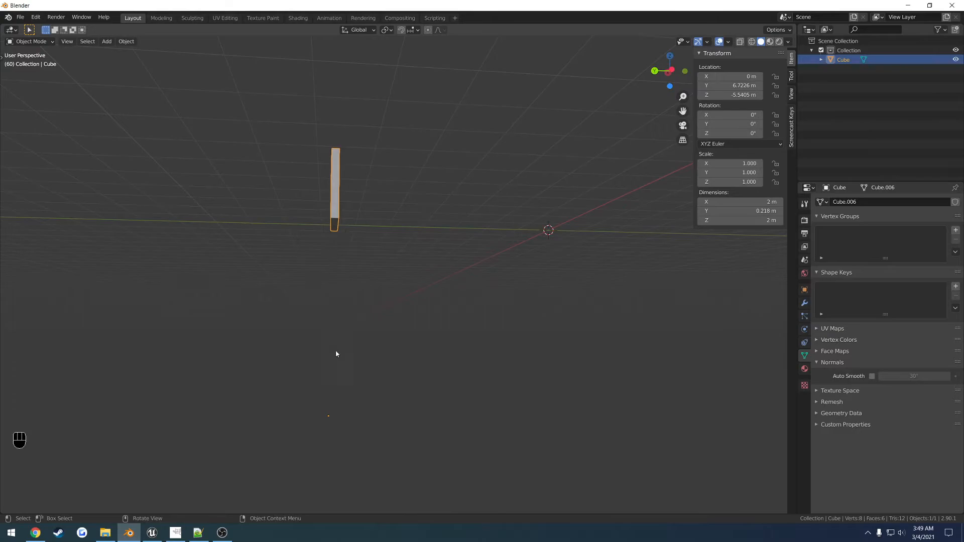
pyautogui.moveTo(336, 354); pyautogui.dragTo(359, 326, button='middle')
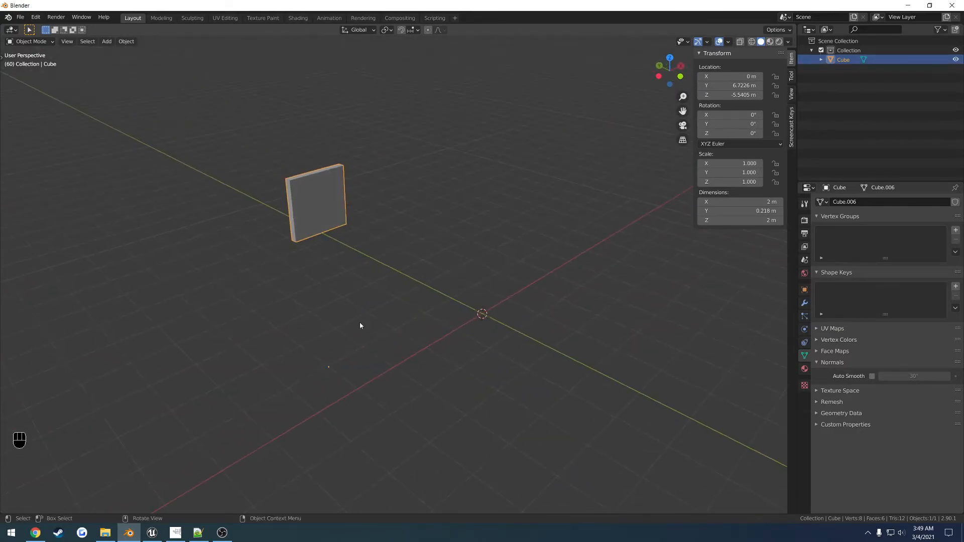
pyautogui.press('n')
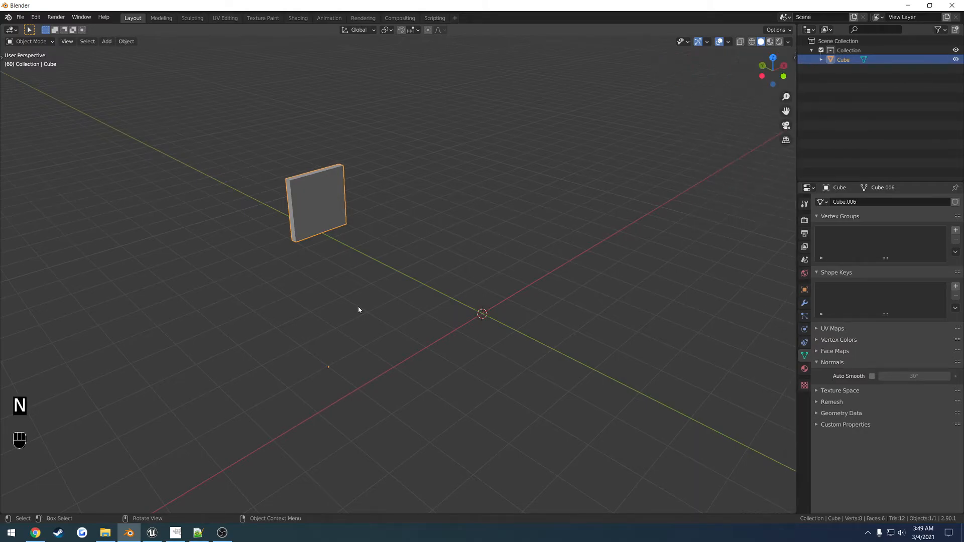
pyautogui.moveTo(358, 354); pyautogui.dragTo(334, 384, button='middle')
pyautogui.press('n')
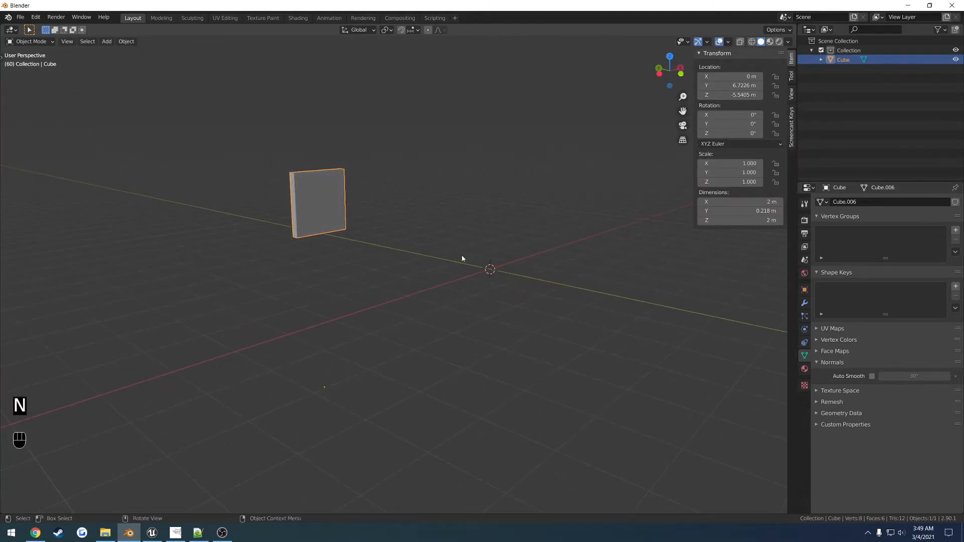
# - Set the panel's Y and Z location to 0 m so its origin point sits at the world origin
pyautogui.click(731, 86)
pyautogui.write('0')
pyautogui.press('Tab')
pyautogui.write('0')
pyautogui.press('Return')
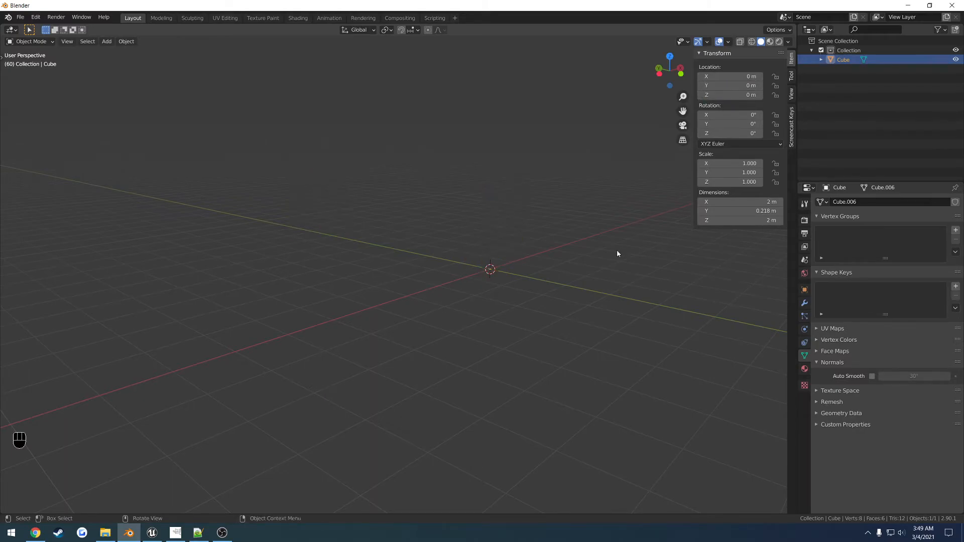
# - Export the repositioned panel as FBX, limited to selected objects, overwriting untitled.fbx in the Blender Example Tut folder
pyautogui.moveTo(617, 254); pyautogui.dragTo(426, 279, button='middle')
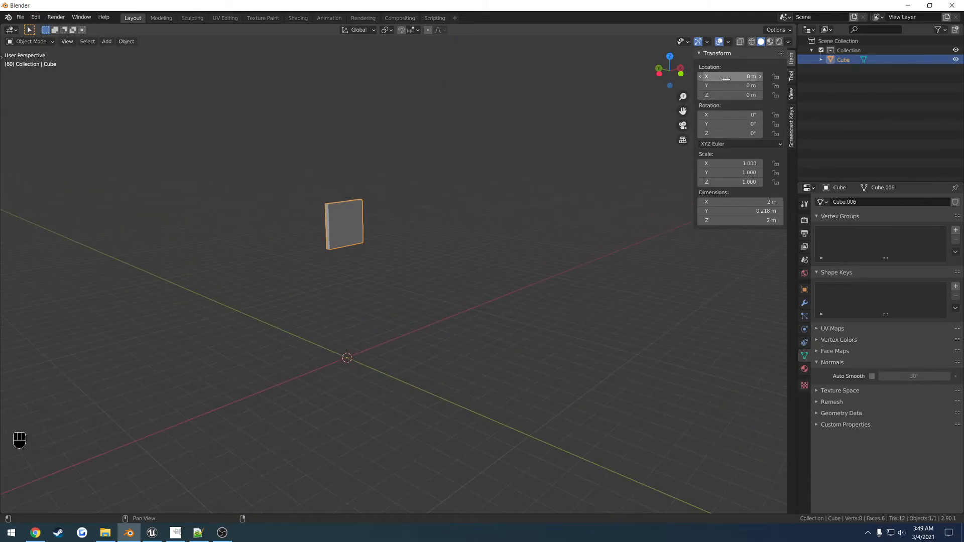
pyautogui.moveTo(414, 268); pyautogui.dragTo(421, 308, button='middle')
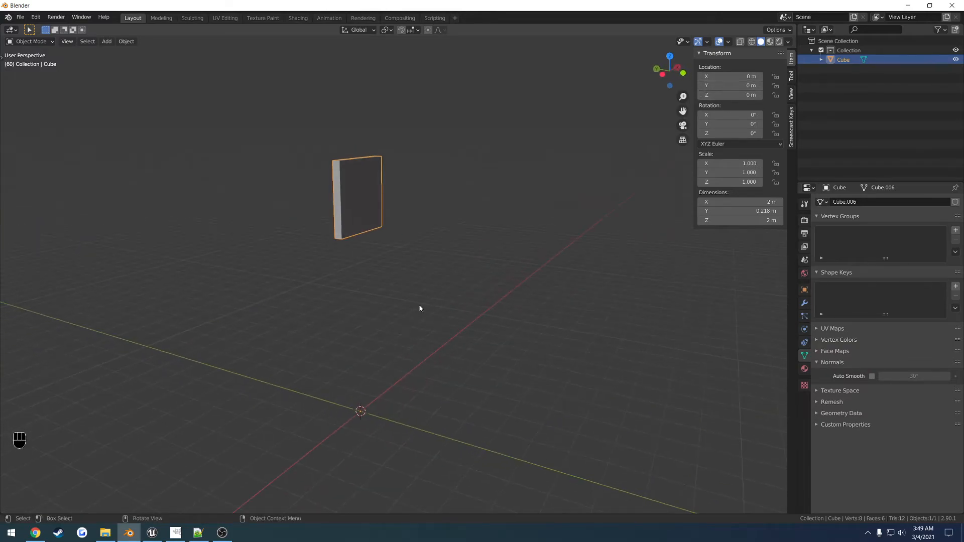
pyautogui.moveTo(371, 358); pyautogui.dragTo(352, 331, button='middle')
pyautogui.click(20, 16)
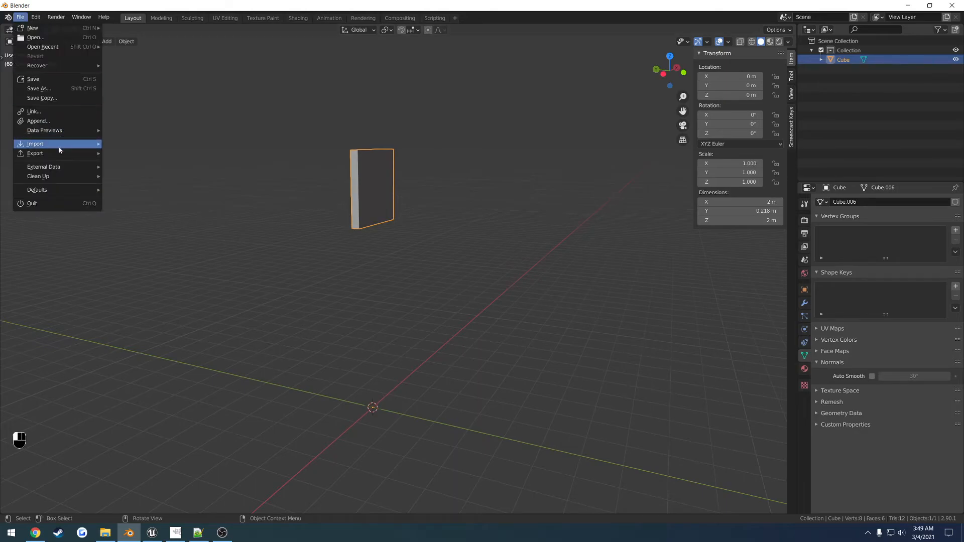
pyautogui.moveTo(60, 153)
pyautogui.click(148, 191)
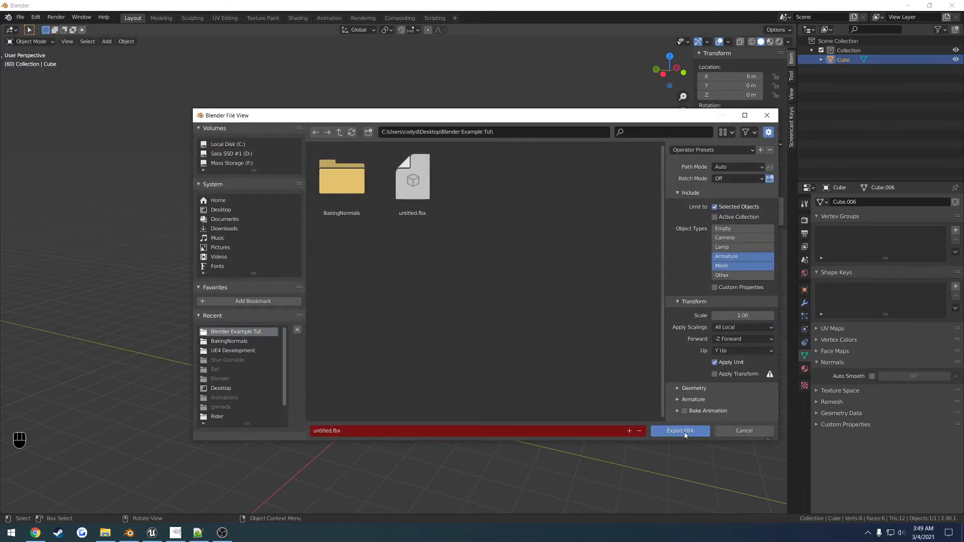
pyautogui.click(682, 433)
# - Switch to Unreal Editor, reimport the untitled static mesh and inspect the placed panel against its pivot
pyautogui.click(152, 532)
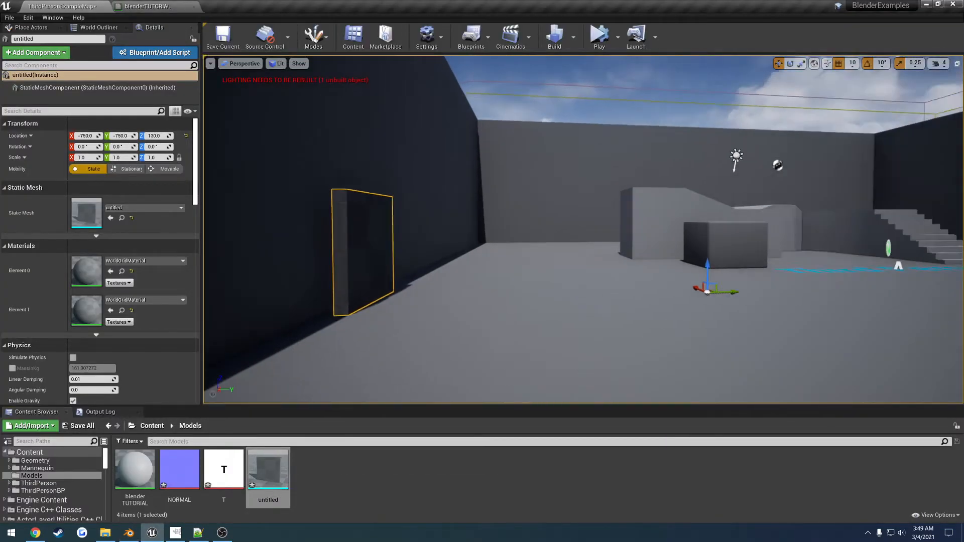
pyautogui.press('d')
pyautogui.moveTo(604, 117); pyautogui.dragTo(550, 110, button='right')
pyautogui.rightClick(280, 475)
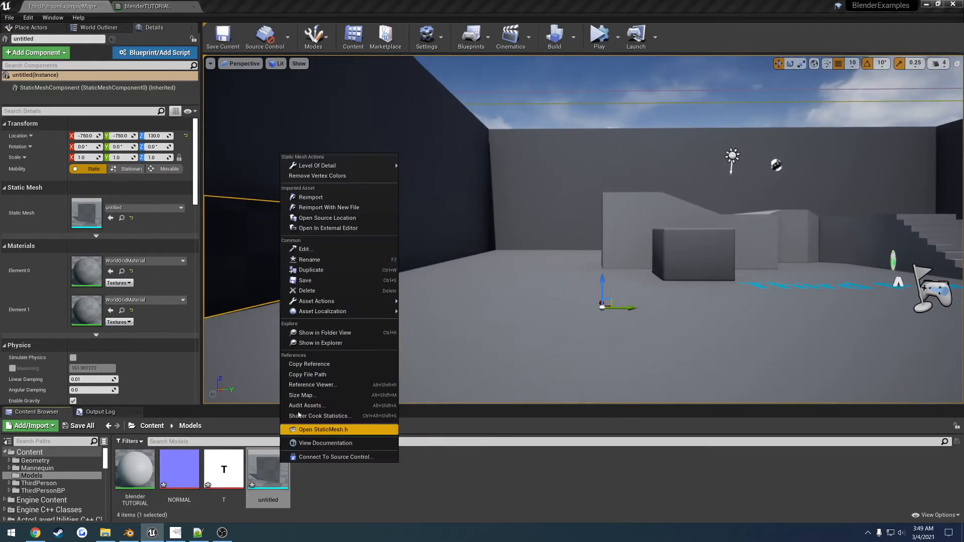
pyautogui.click(335, 202)
pyautogui.moveTo(438, 218); pyautogui.dragTo(367, 231, button='right')
pyautogui.press('d')
pyautogui.press('s')
pyautogui.press('w')
pyautogui.moveTo(367, 301); pyautogui.dragTo(357, 231, button='right')
pyautogui.press('s')
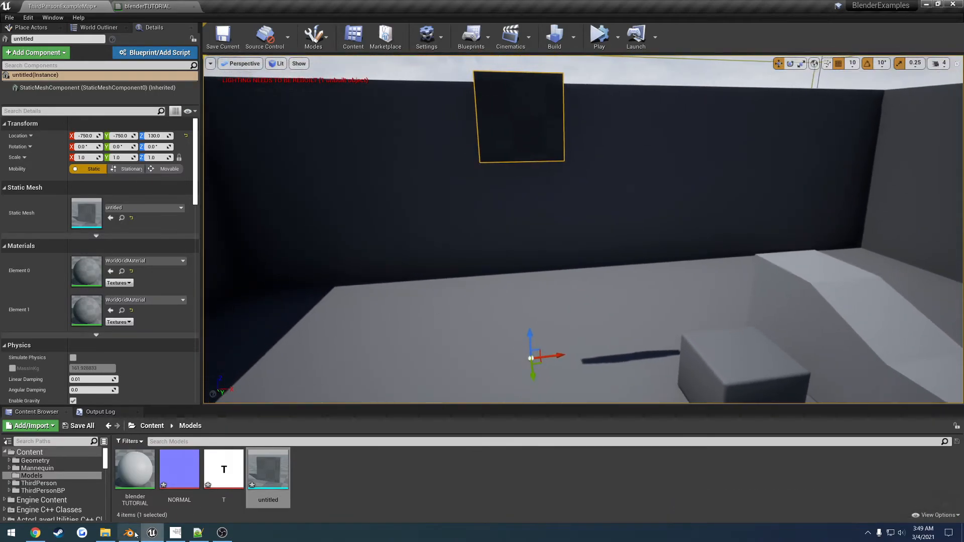
# - Switch to Blender and delete the panel from the scene
pyautogui.click(129, 533)
pyautogui.moveTo(437, 245); pyautogui.dragTo(394, 276, button='middle')
pyautogui.scroll(-2, 539, 256)
pyautogui.press('x')
pyautogui.click(393, 275)
# - Switch to Unreal Editor, delete the placed untitled mesh and close the blenderTUTORIAL material without applying its changes
pyautogui.click(151, 533)
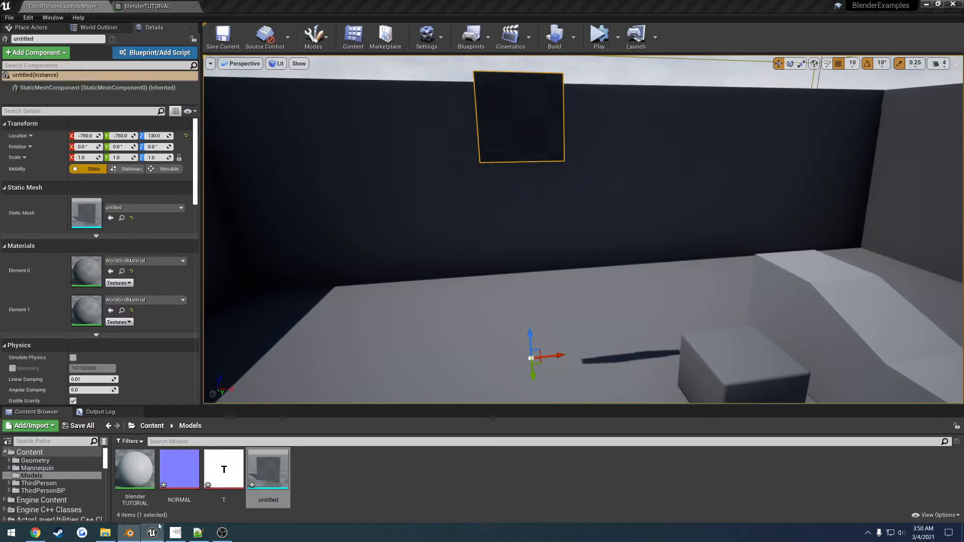
pyautogui.press('Delete')
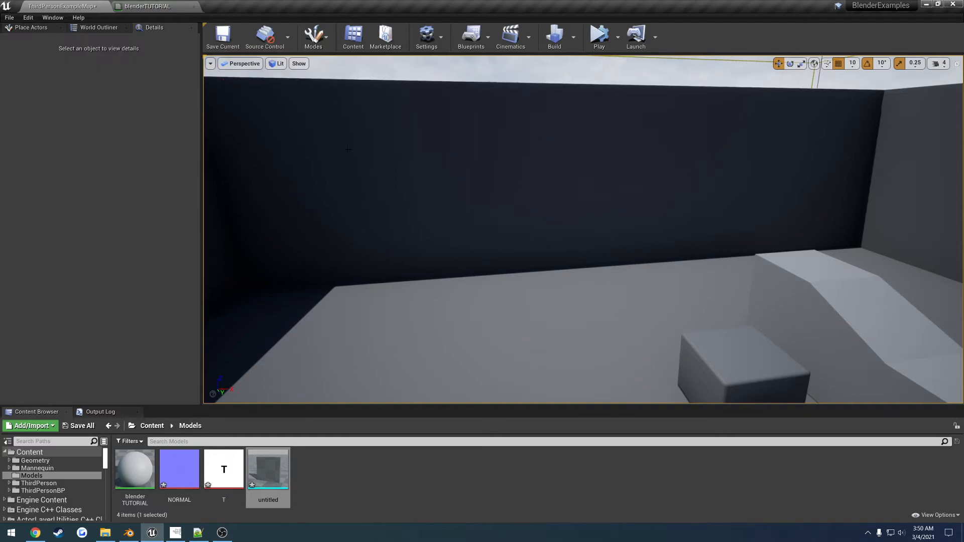
pyautogui.click(194, 6)
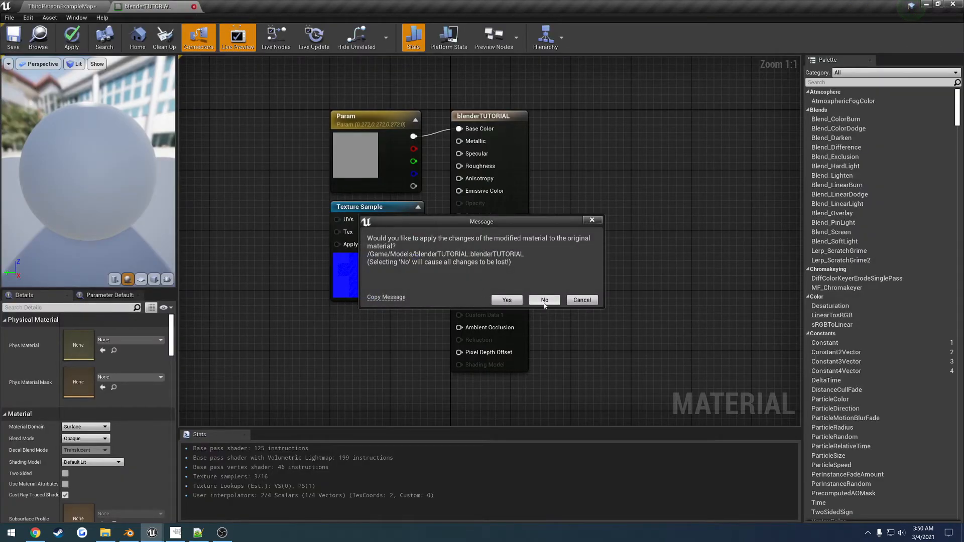
pyautogui.click(542, 300)
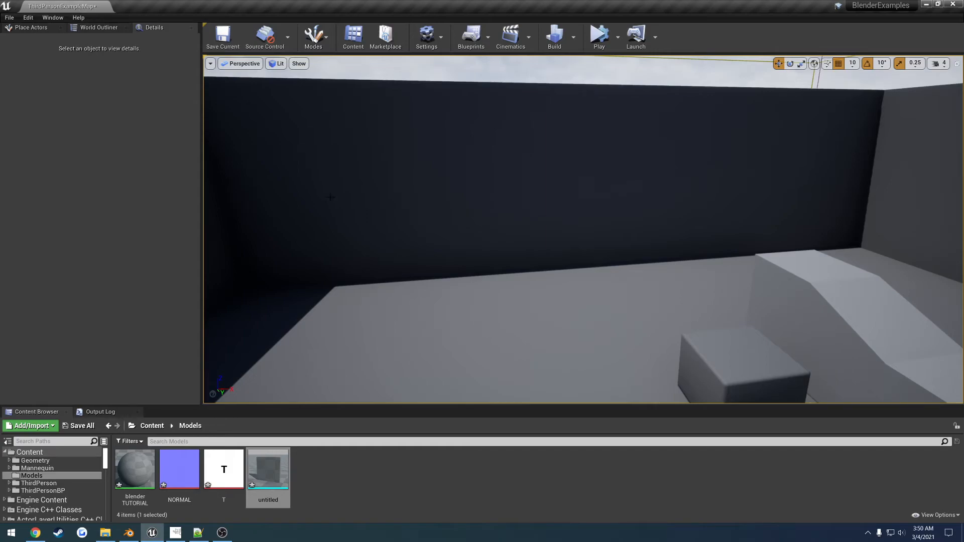
pyautogui.moveTo(334, 198); pyautogui.dragTo(420, 188, button='right')
pyautogui.click(578, 255)
pyautogui.moveTo(578, 255); pyautogui.dragTo(592, 254, button='right')
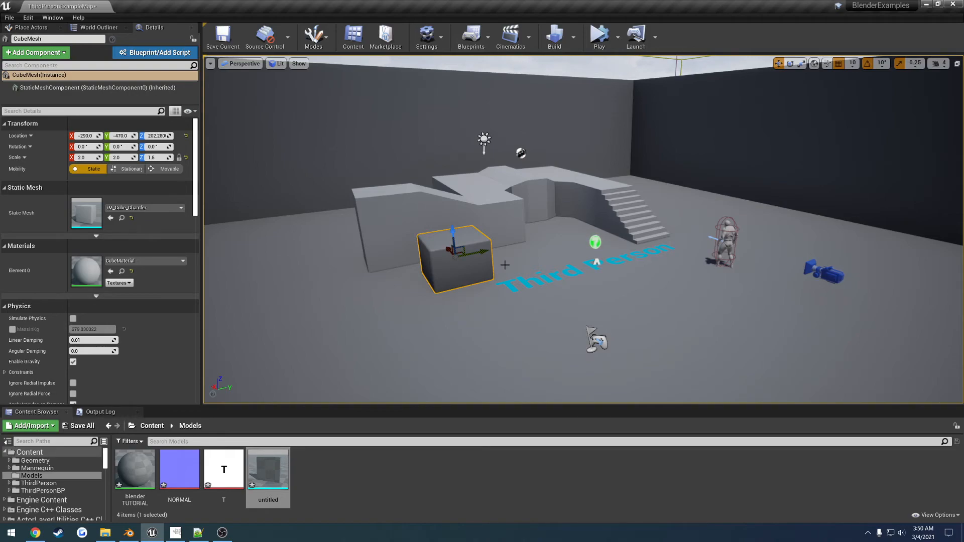
pyautogui.moveTo(478, 313); pyautogui.dragTo(548, 327, button='right')
# - Switch to Notepad++, prefix the "origin point" line with // and highlight the "skeleton scale" line
pyautogui.click(198, 533)
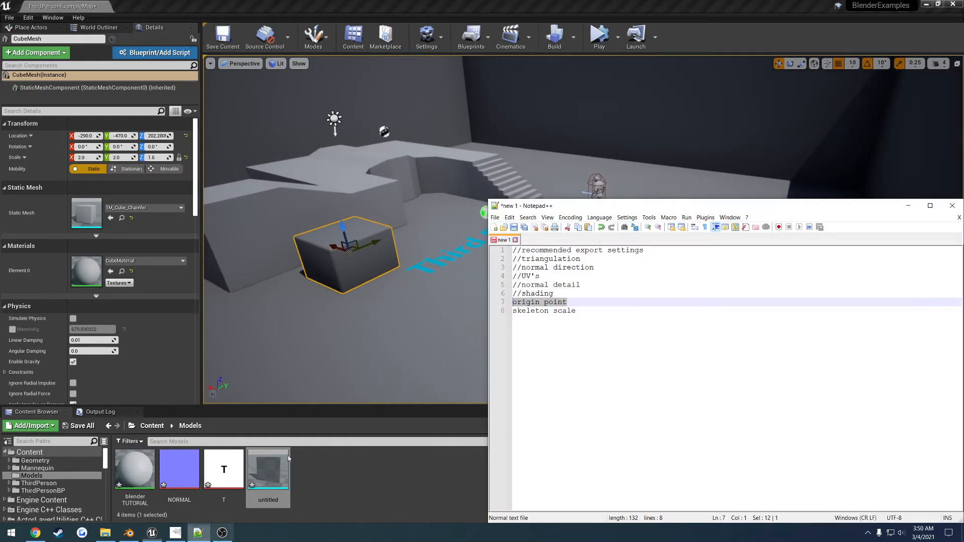
pyautogui.click(514, 302)
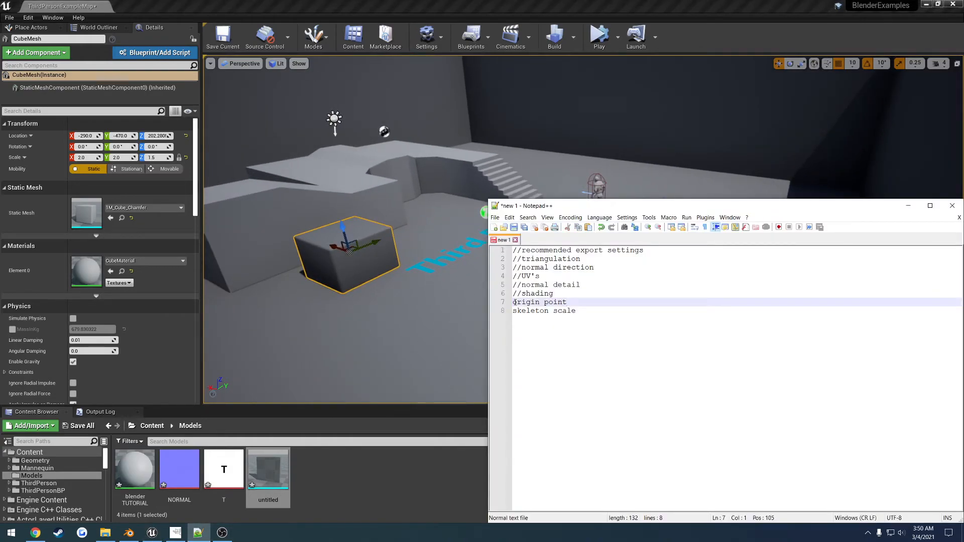
pyautogui.write('//')
pyautogui.moveTo(578, 311); pyautogui.dragTo(511, 314)
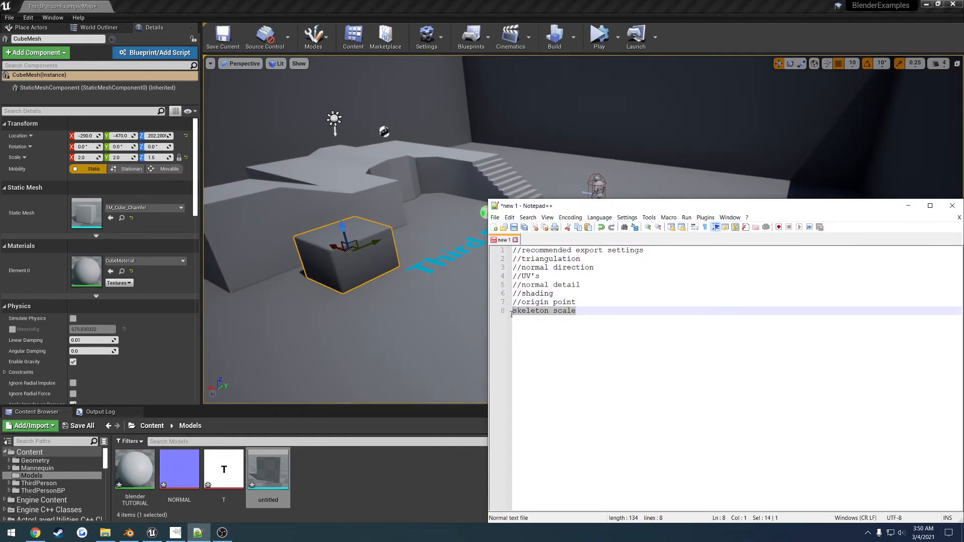
pyautogui.click(420, 297)
pyautogui.moveTo(420, 298); pyautogui.dragTo(187, 266, button='right')
pyautogui.press('s')
pyautogui.press('d')
pyautogui.press('s')
pyautogui.press('w')
pyautogui.press('d')
pyautogui.press('s')
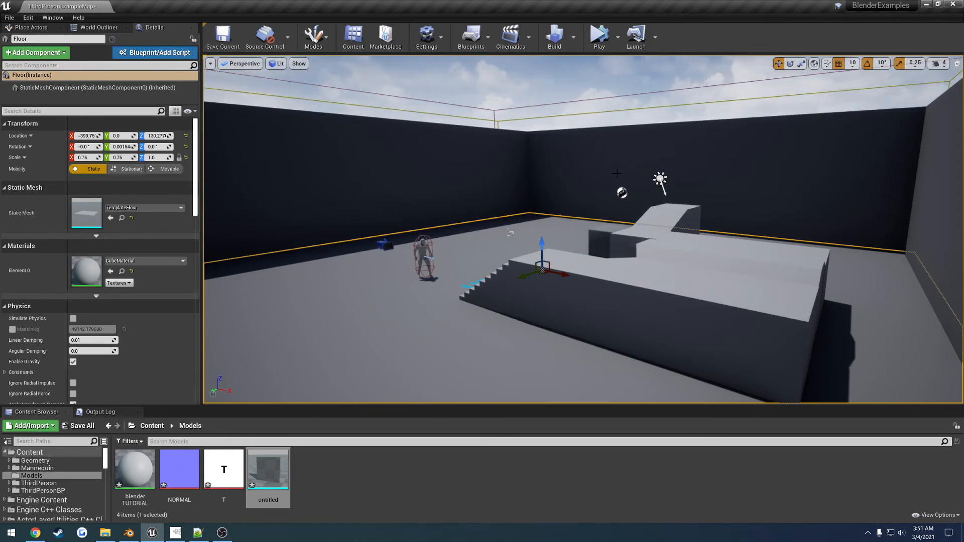
pyautogui.click(346, 504)
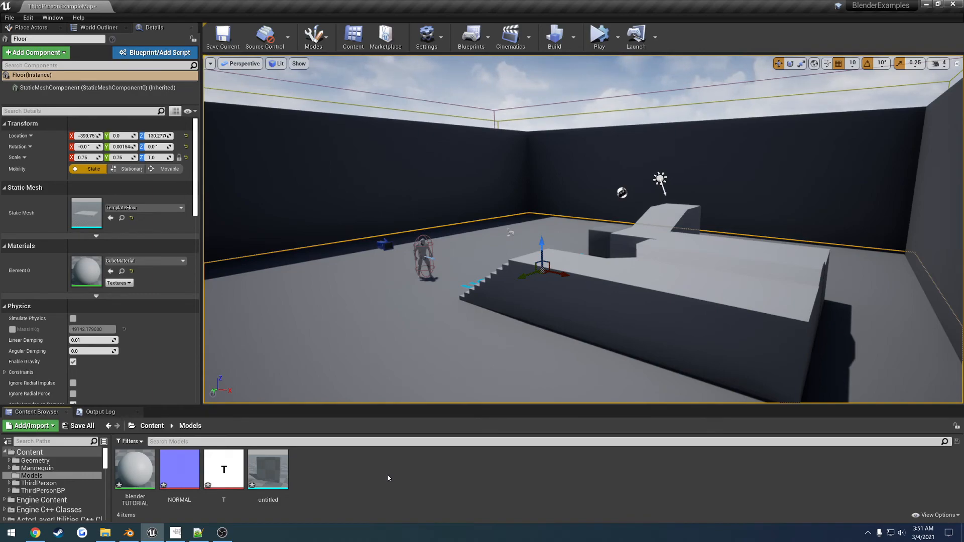
pyautogui.moveTo(420, 358); pyautogui.dragTo(507, 384, button='right')
pyautogui.press('a')
pyautogui.moveTo(457, 291); pyautogui.dragTo(478, 276, button='right')
pyautogui.click(473, 277)
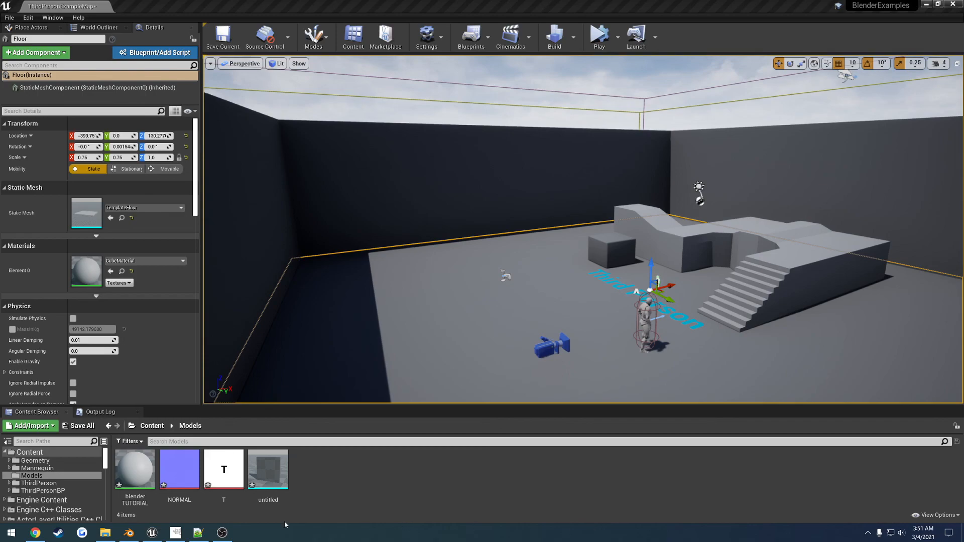
# - Review the "skeleton scale" topic in the Notepad++ list and return to Unreal Editor
pyautogui.click(198, 532)
pyautogui.moveTo(593, 314); pyautogui.dragTo(512, 312)
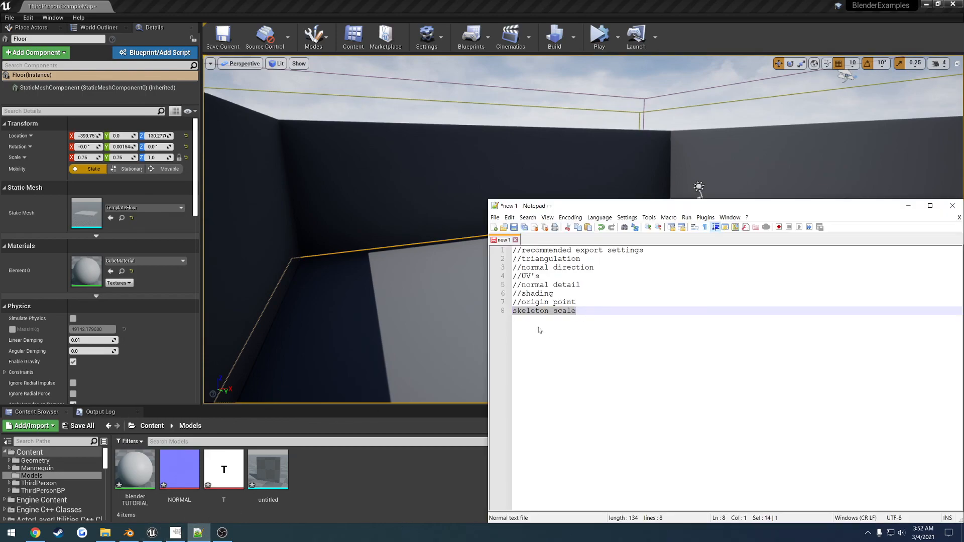
pyautogui.click(614, 327)
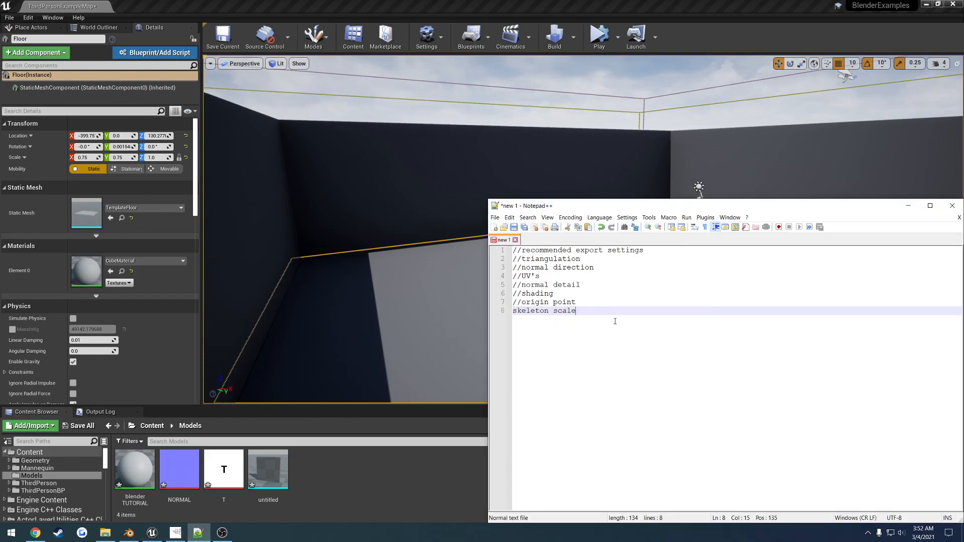
pyautogui.click(406, 494)
pyautogui.click(420, 537)
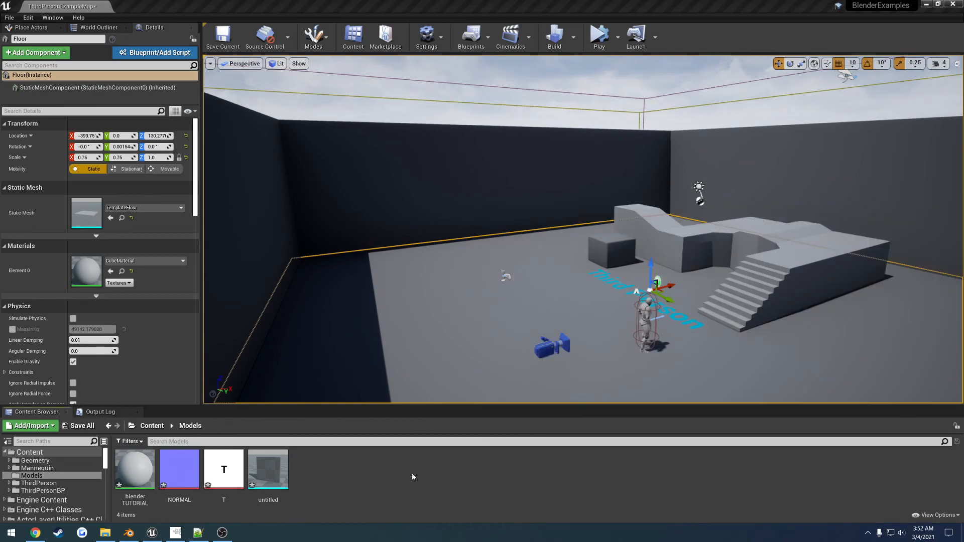